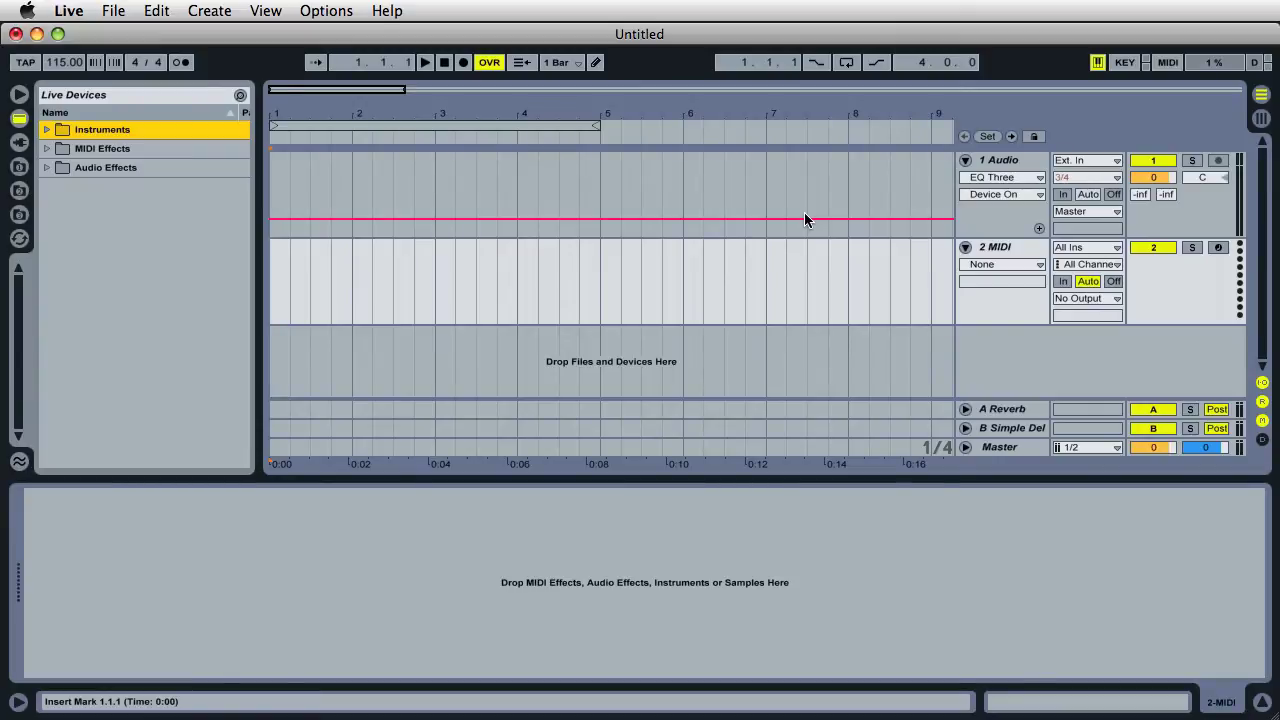
- Load Operator from the Instruments browser onto the empty 2 MIDI track
left_click(801, 279)
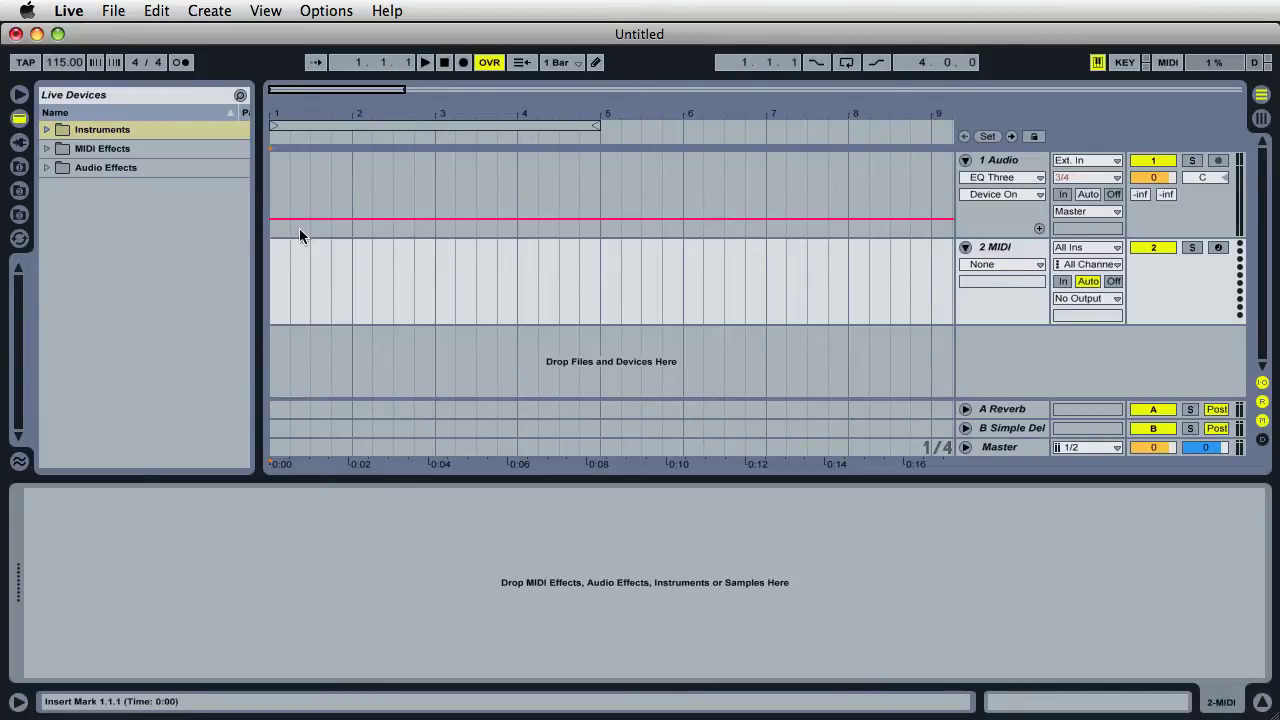
left_click(45, 129)
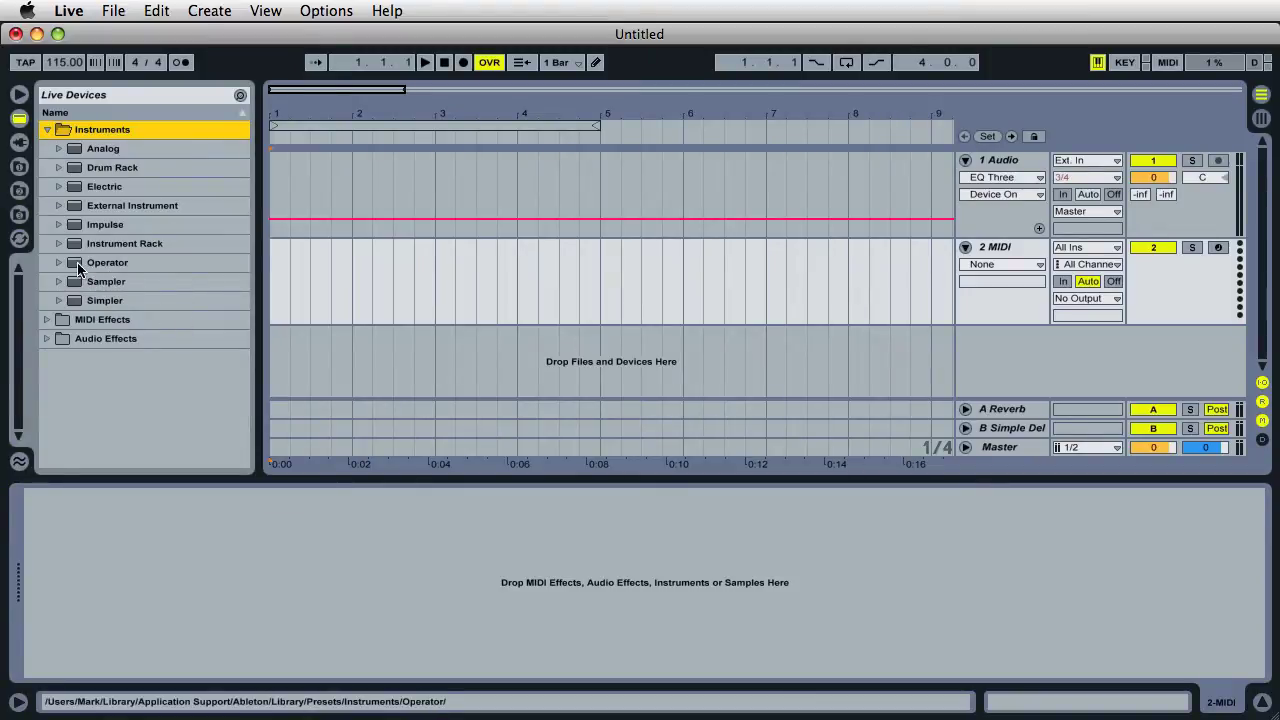
left_click_drag(73, 268, 503, 590)
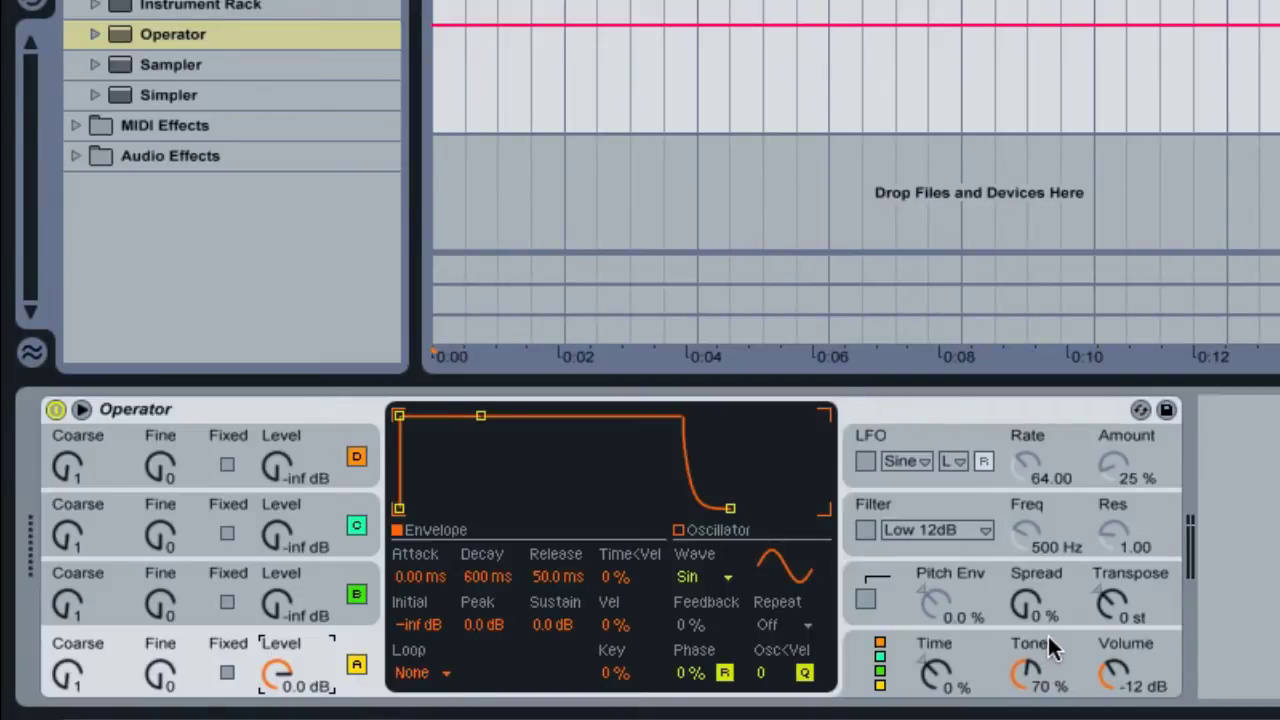
- Enable the pitch envelope at 100% and lengthen its attack with a higher peak
left_click(866, 600)
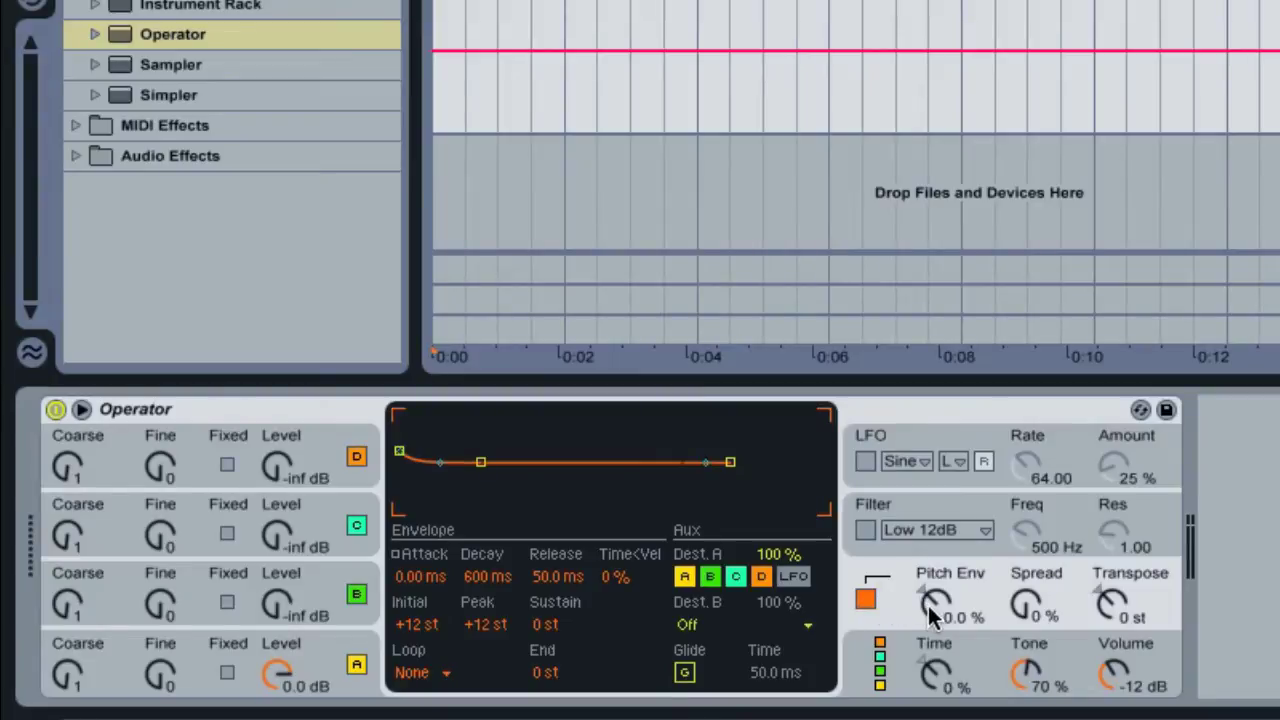
left_click_drag(927, 604, 927, 450)
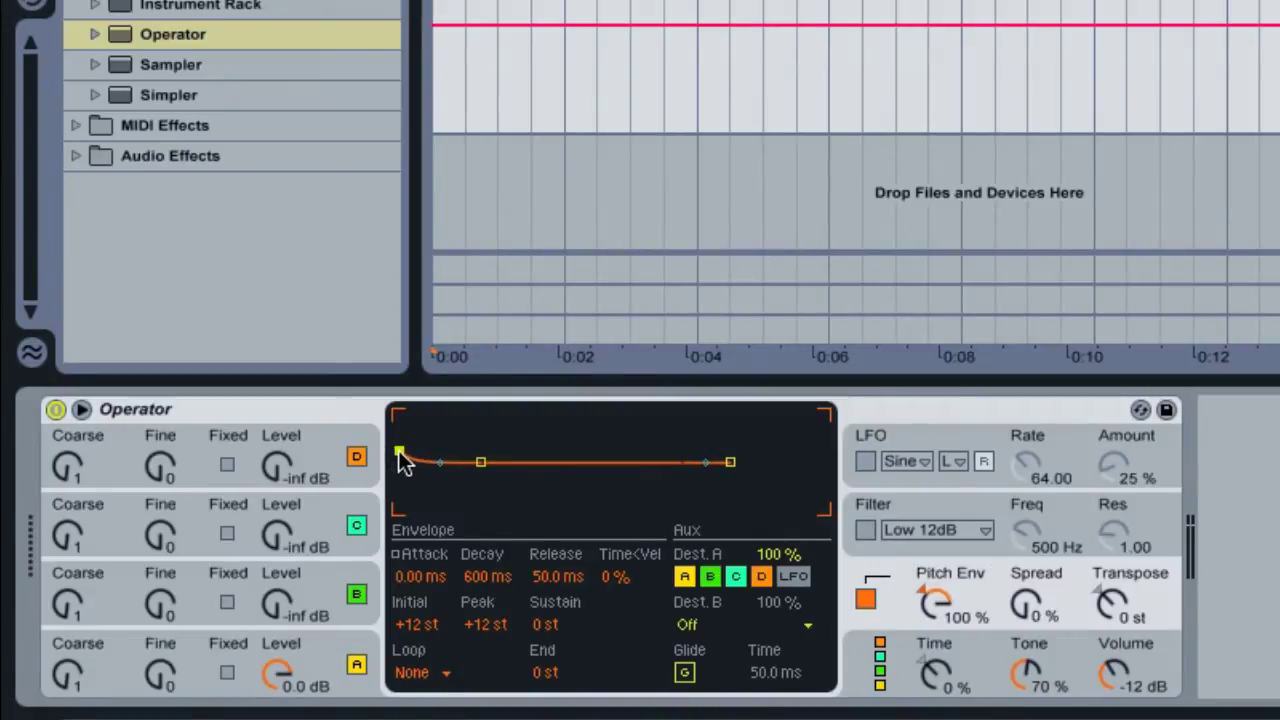
left_click_drag(397, 449, 474, 439)
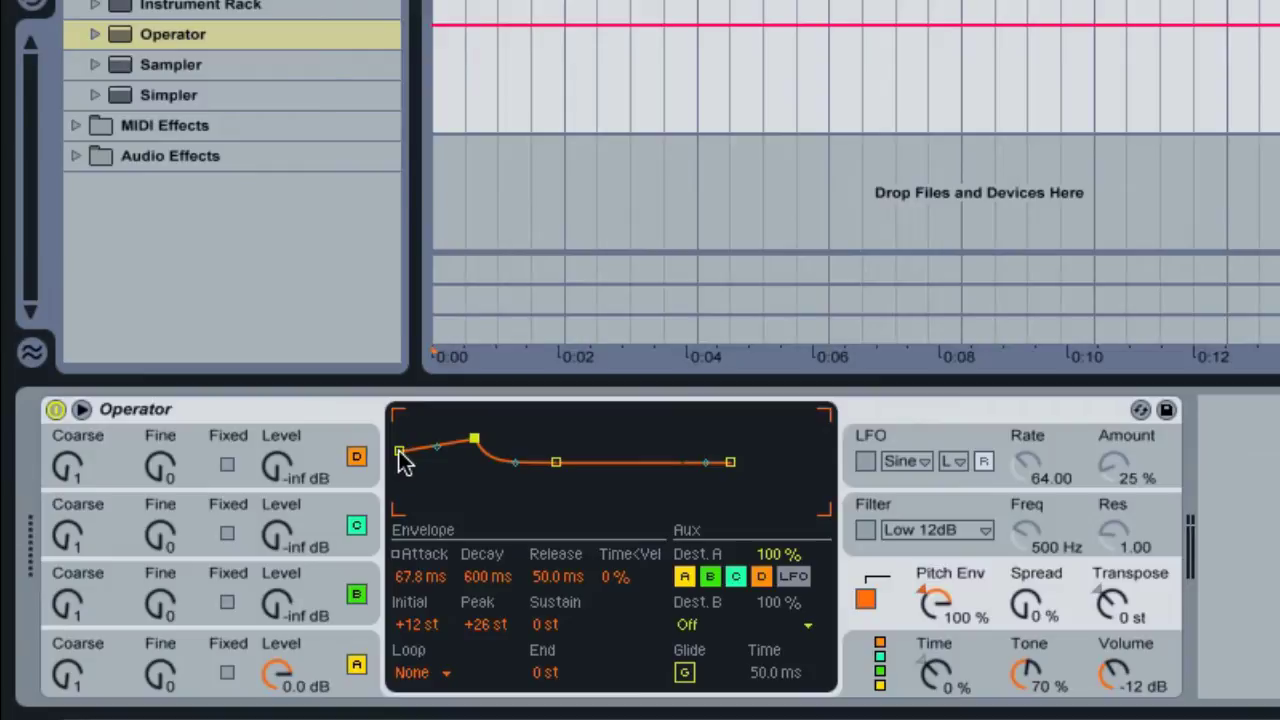
- Set the pitch envelope's initial breakpoint to +48 st, then select the peak point
left_click_drag(399, 453, 399, 414)
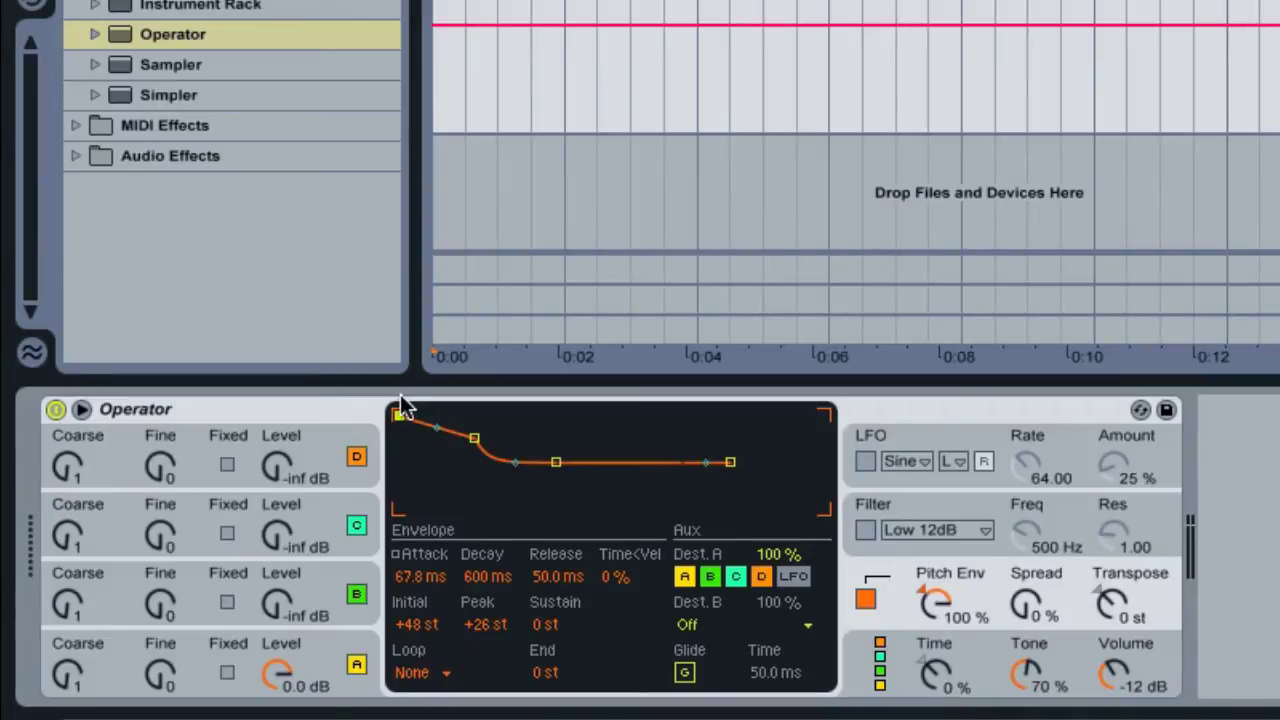
left_click_drag(398, 418, 398, 509)
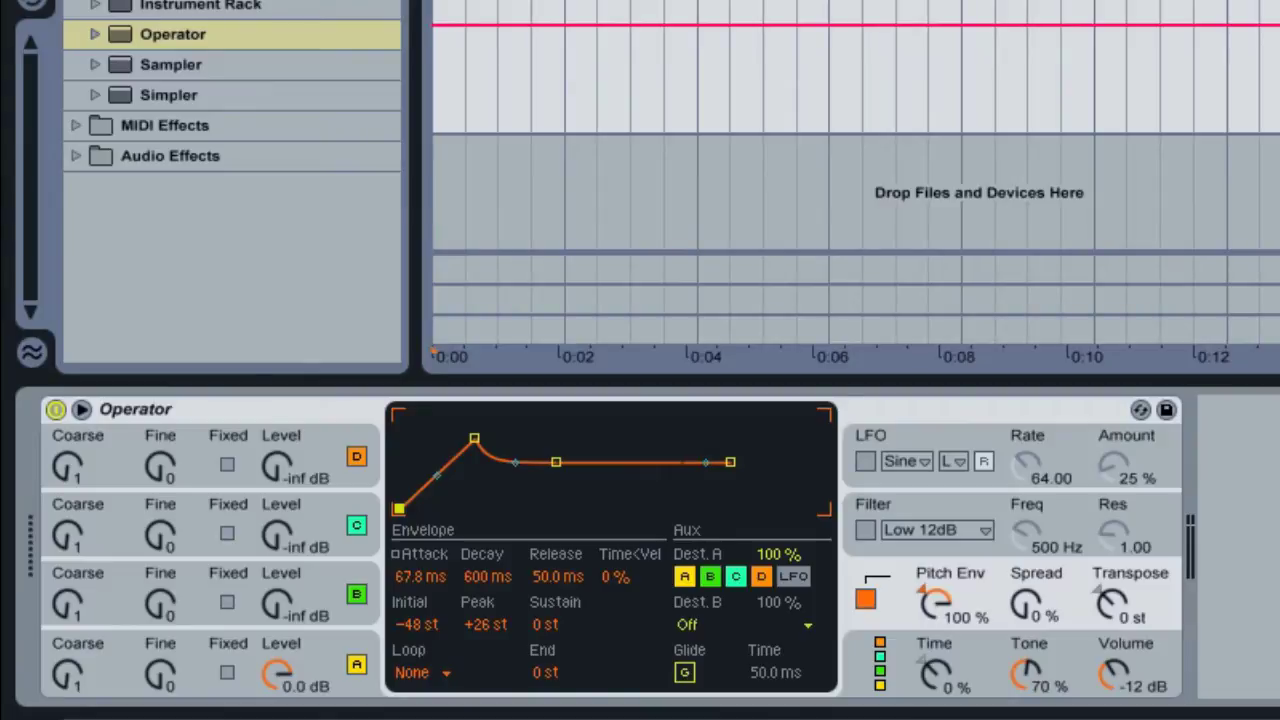
left_click_drag(398, 508, 400, 416)
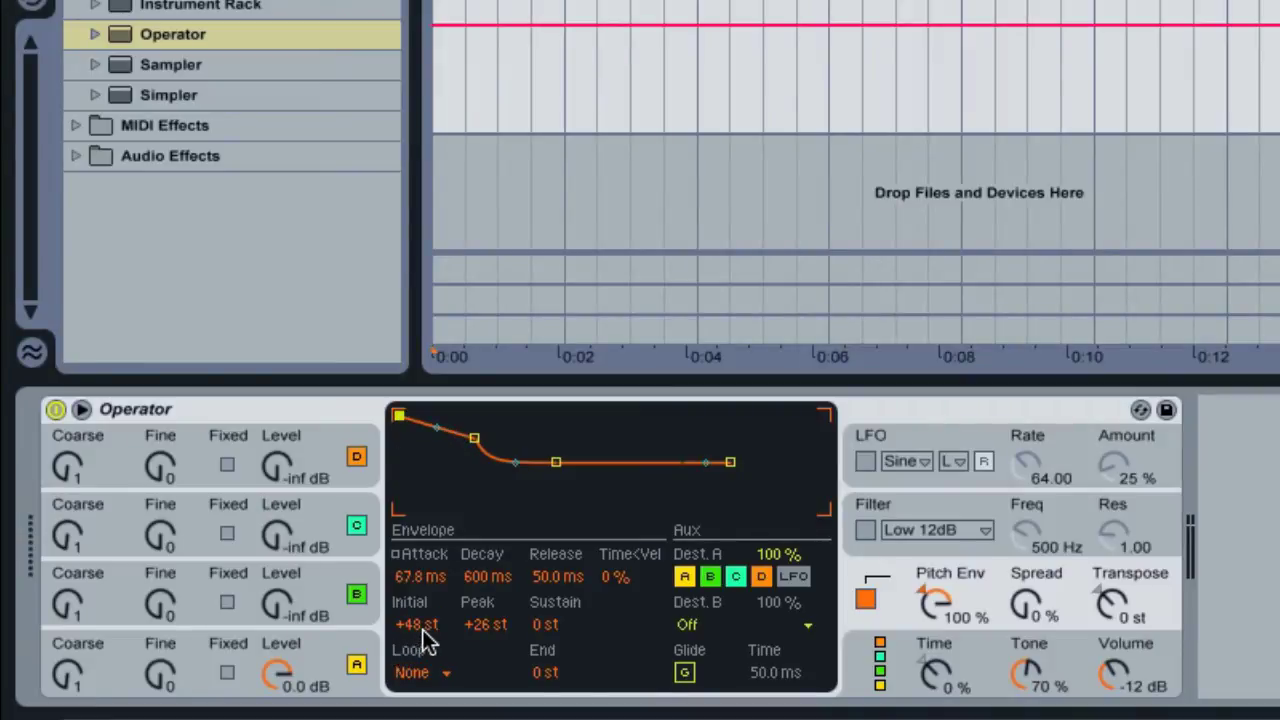
left_click(474, 441)
- Pull the pitch envelope's peak, sustain and end breakpoints down to -48 st
left_click_drag(474, 441, 476, 455)
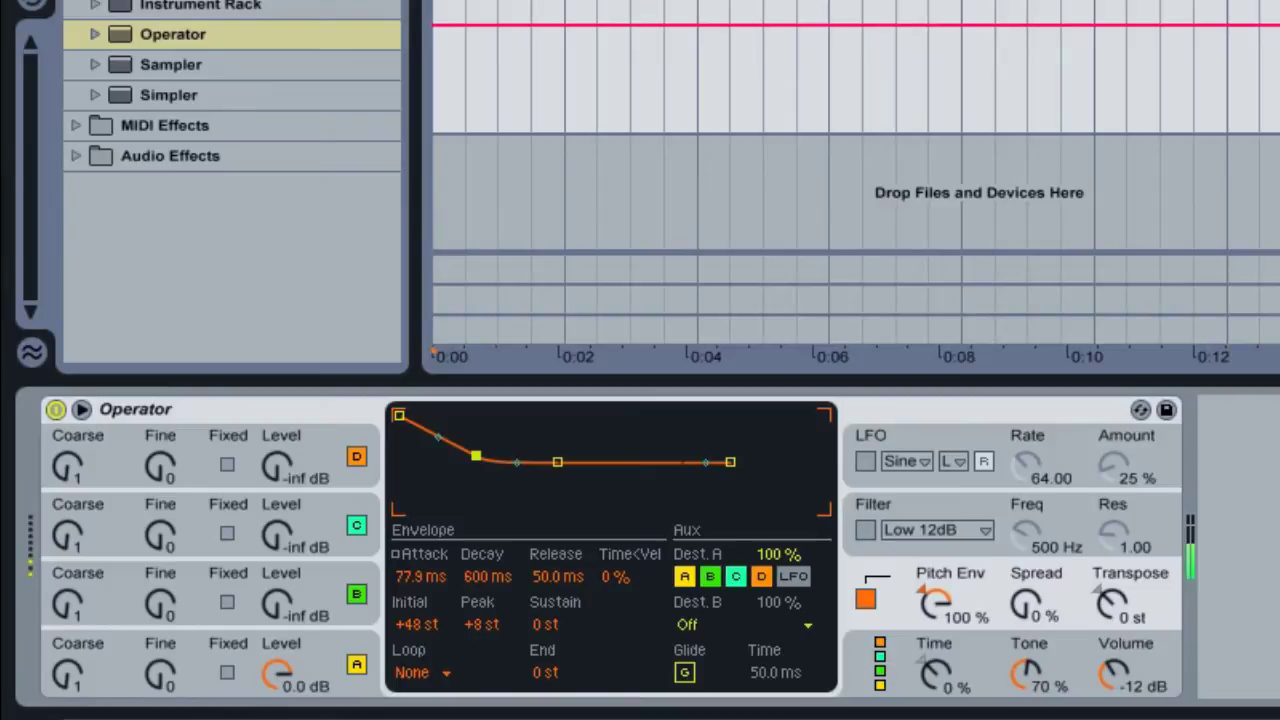
left_click_drag(476, 455, 497, 508)
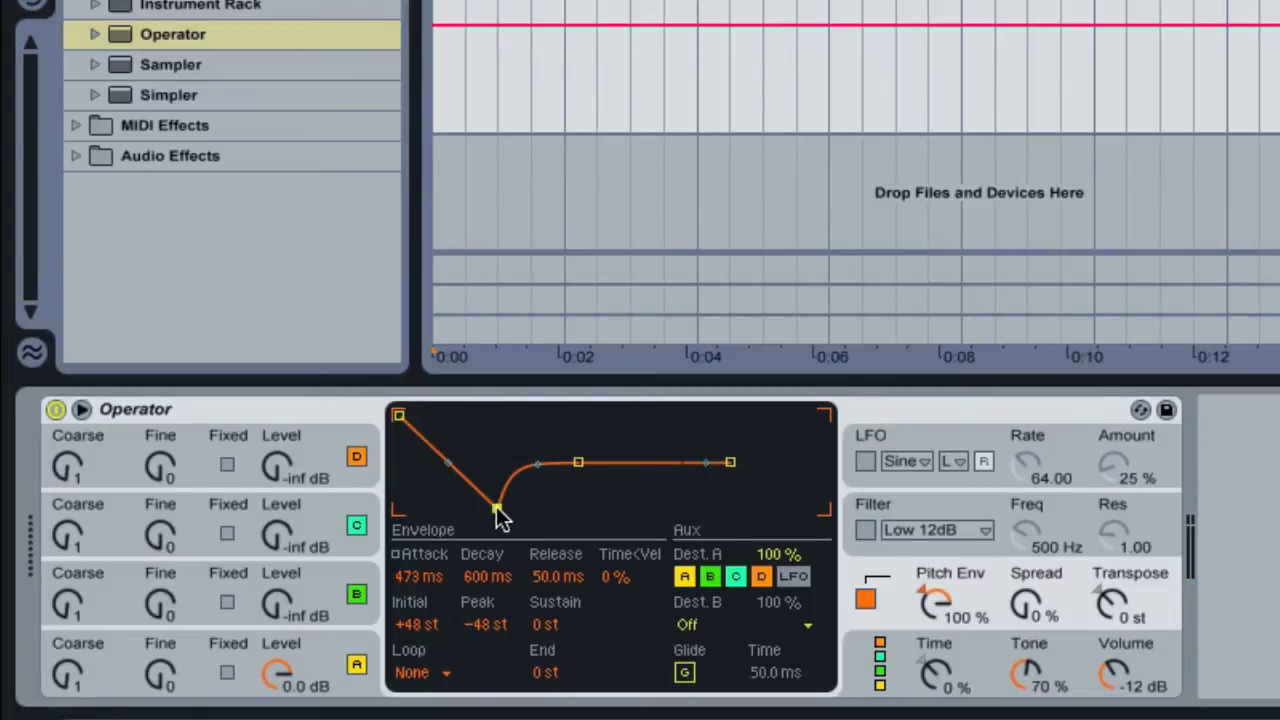
left_click_drag(577, 462, 570, 509)
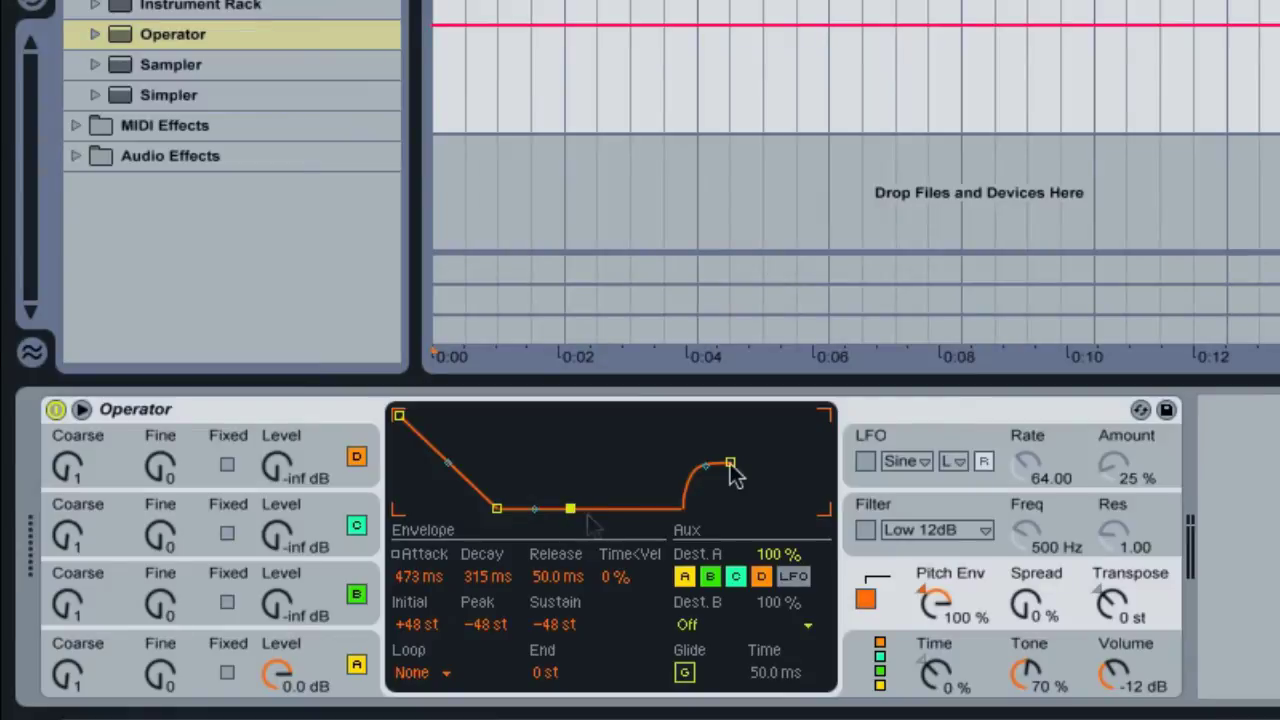
left_click_drag(730, 464, 680, 510)
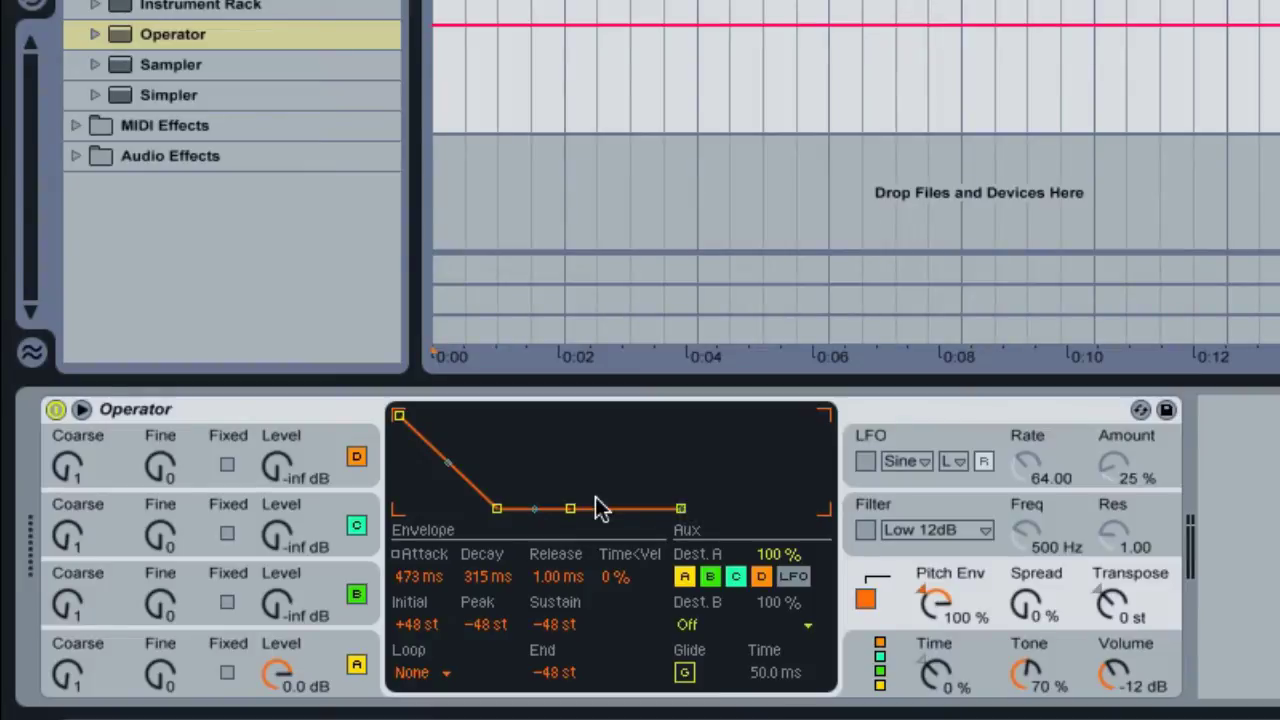
- Give oscillator A's volume envelope Decay 1.41 s and Sustain -63 dB
left_click(338, 648)
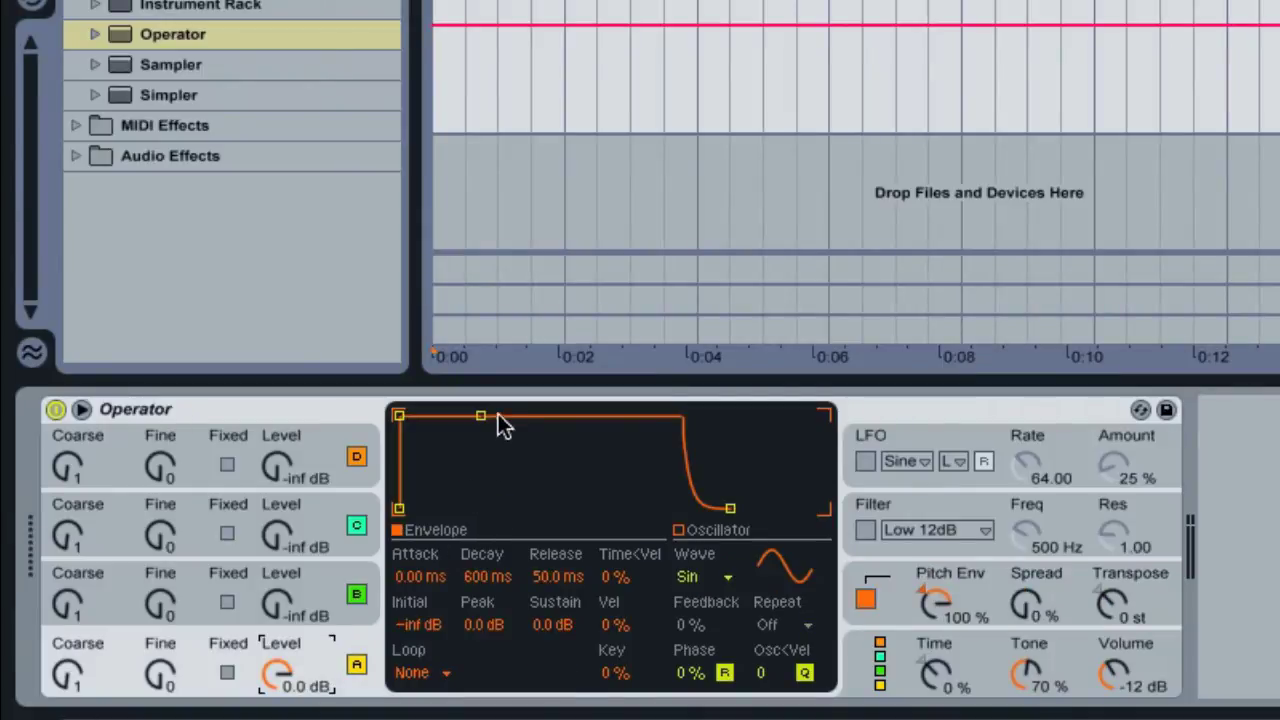
left_click_drag(481, 415, 492, 504)
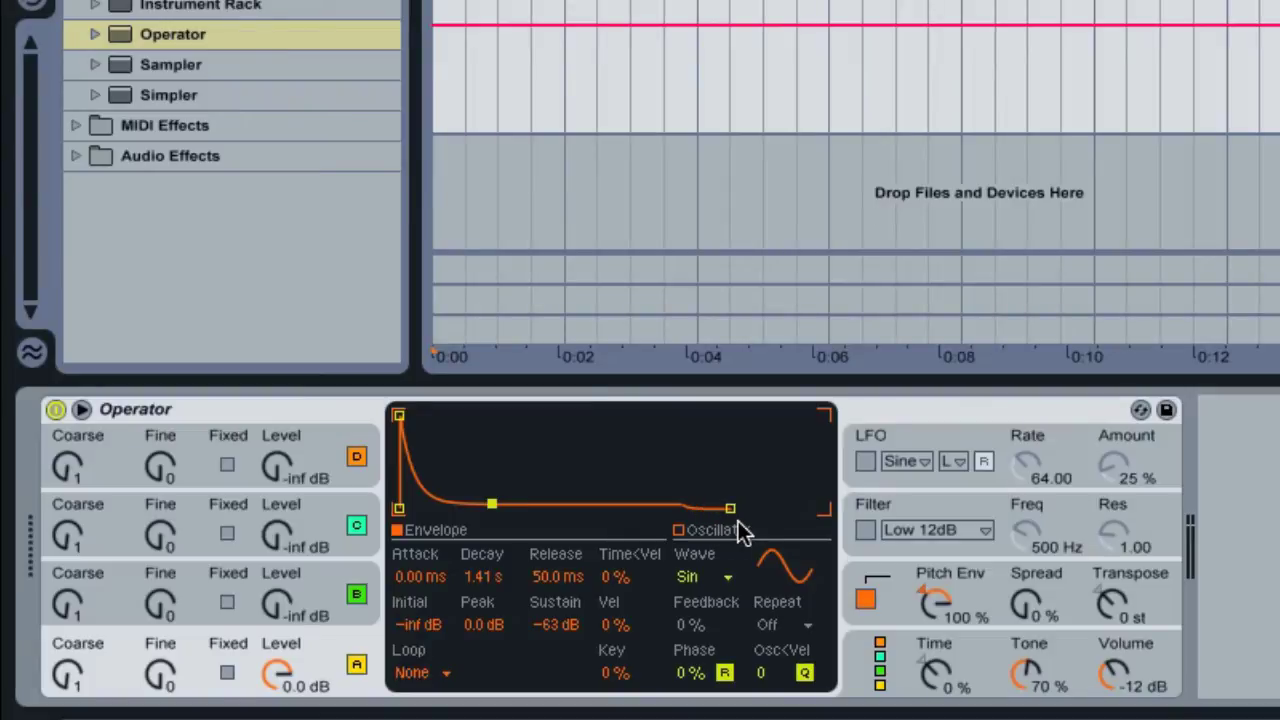
left_click(900, 580)
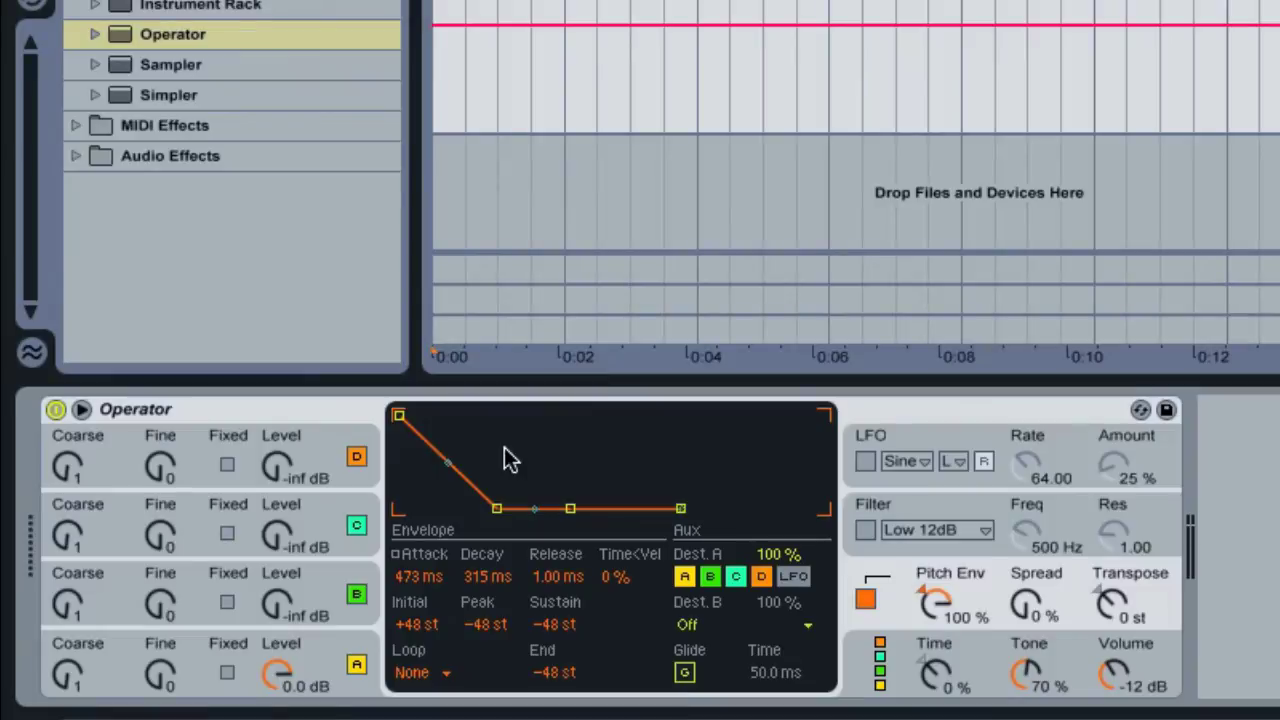
- Shorten and curve the pitch envelope's attack to 51.4 ms with a -9 st peak
left_click_drag(493, 508, 461, 508)
left_click_drag(430, 463, 466, 473)
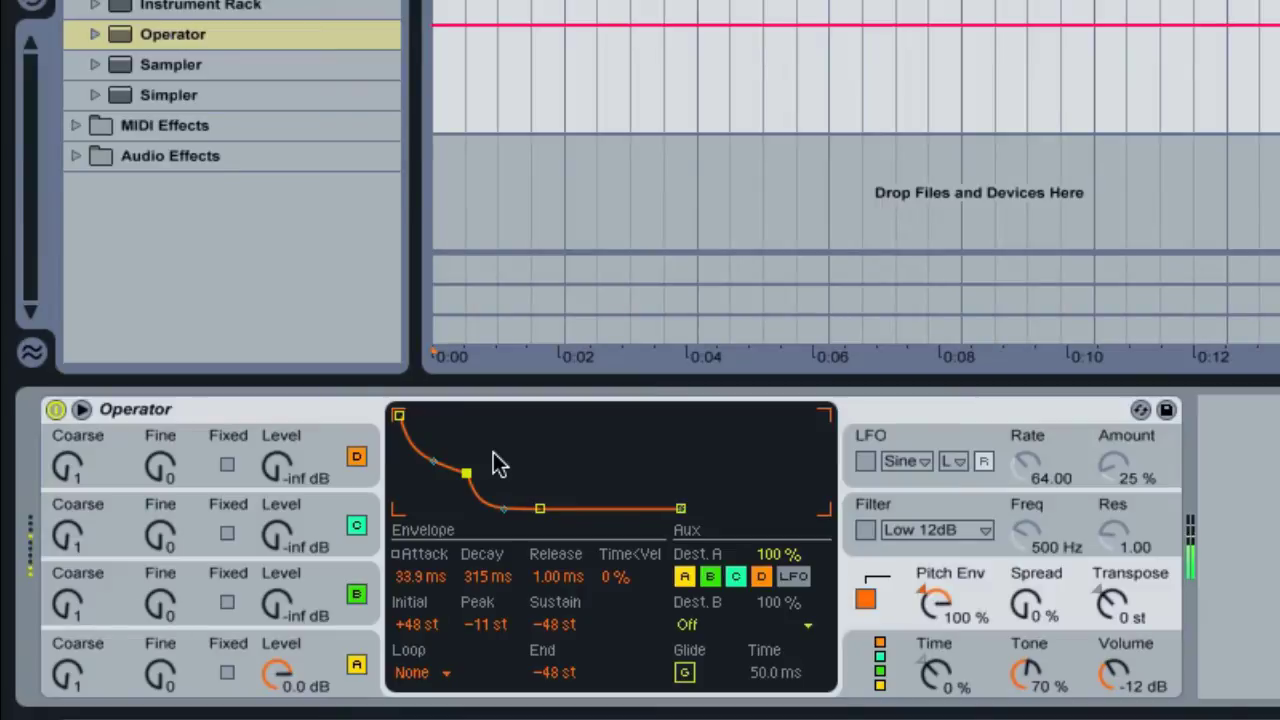
left_click_drag(500, 465, 471, 480)
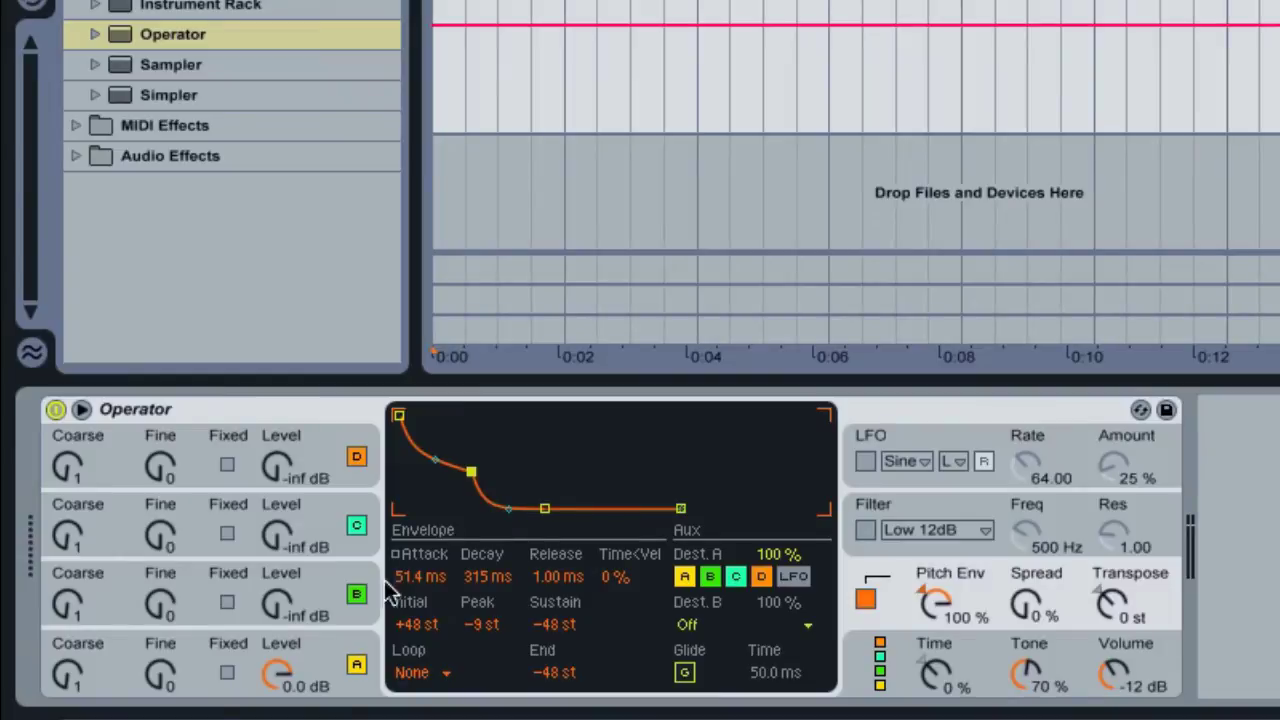
- Set oscillator A's amp envelope decay to 969 ms and adjust its release
left_click(331, 648)
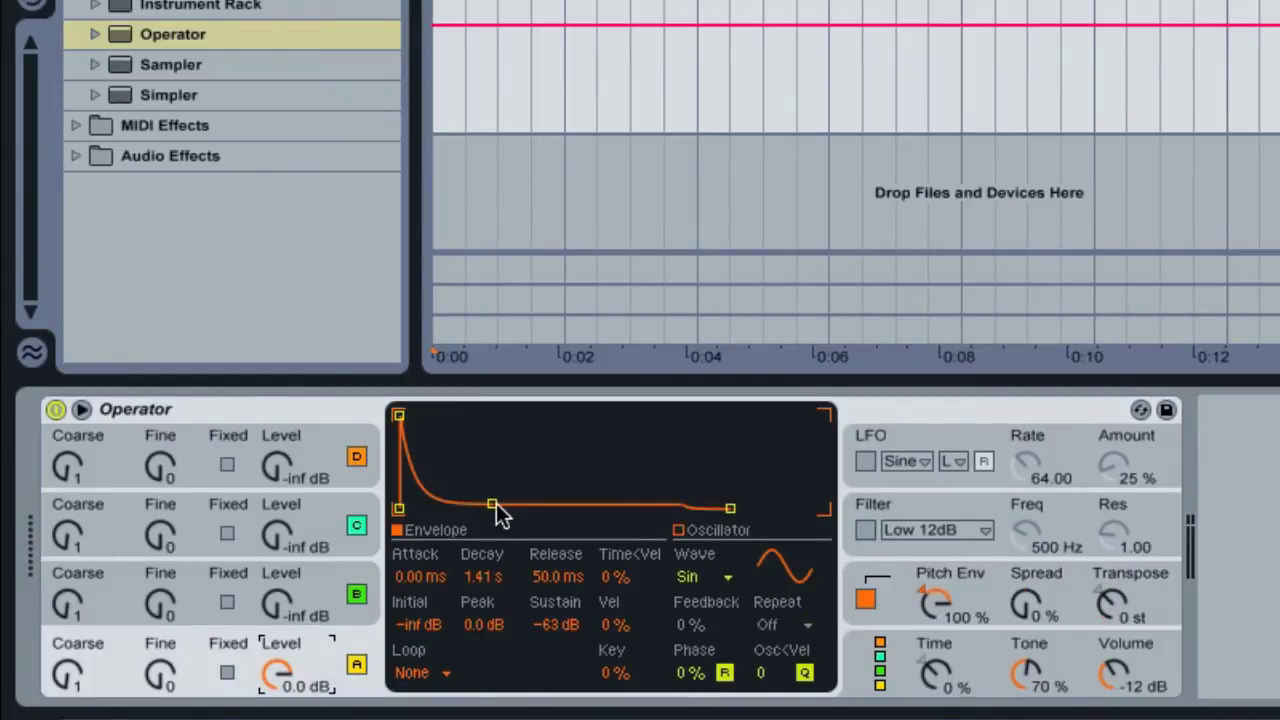
left_click_drag(497, 507, 540, 504)
left_click_drag(540, 504, 501, 508)
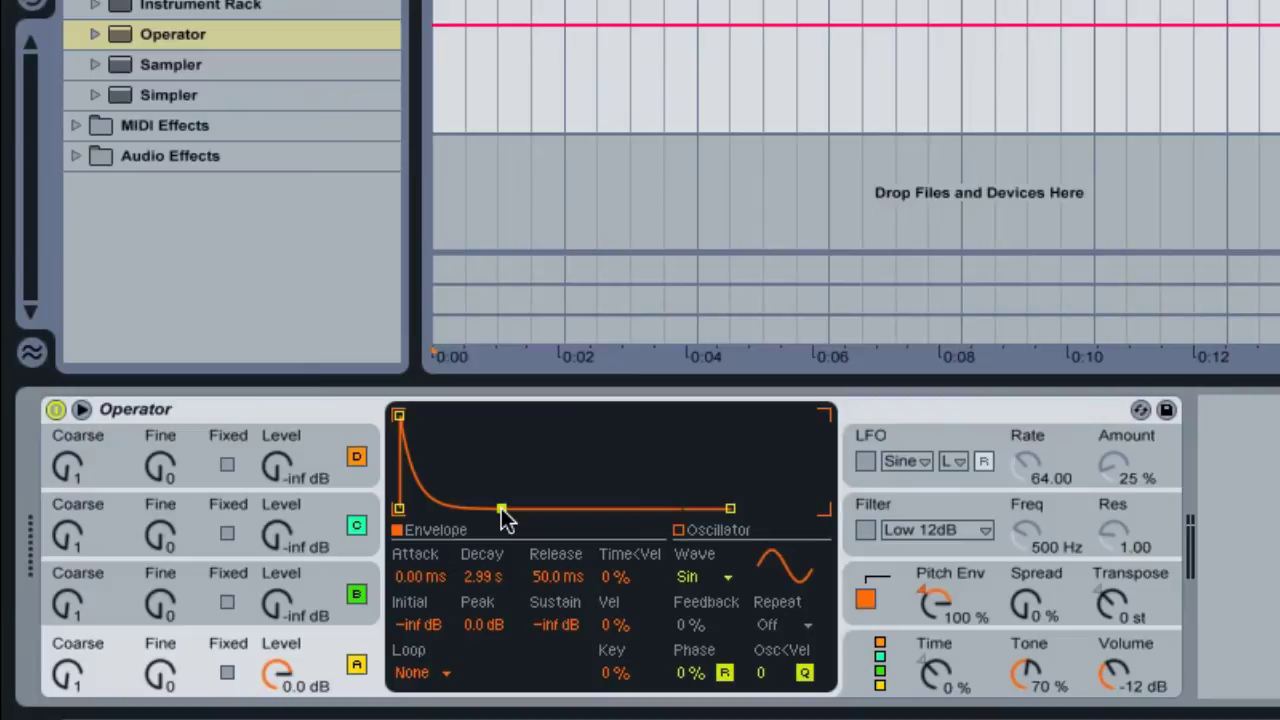
mouse_move(502, 509)
left_mouse_down()
mouse_move(540, 509)
mouse_move(476, 509)
mouse_move(487, 509)
left_mouse_up()
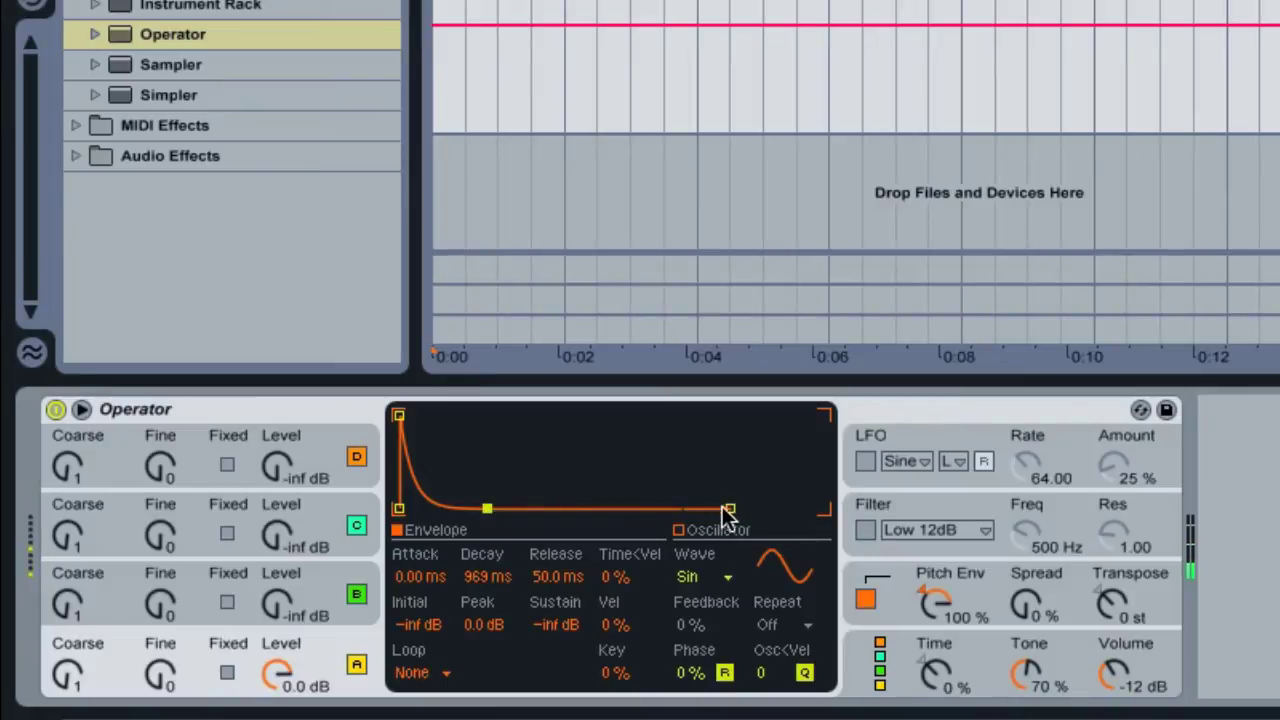
mouse_move(730, 509)
left_mouse_down()
mouse_move(763, 509)
mouse_move(721, 509)
left_mouse_up()
- Set the amp envelope's release to 666 ms and its decay to 2.63 s
left_click_drag(562, 574, 562, 615)
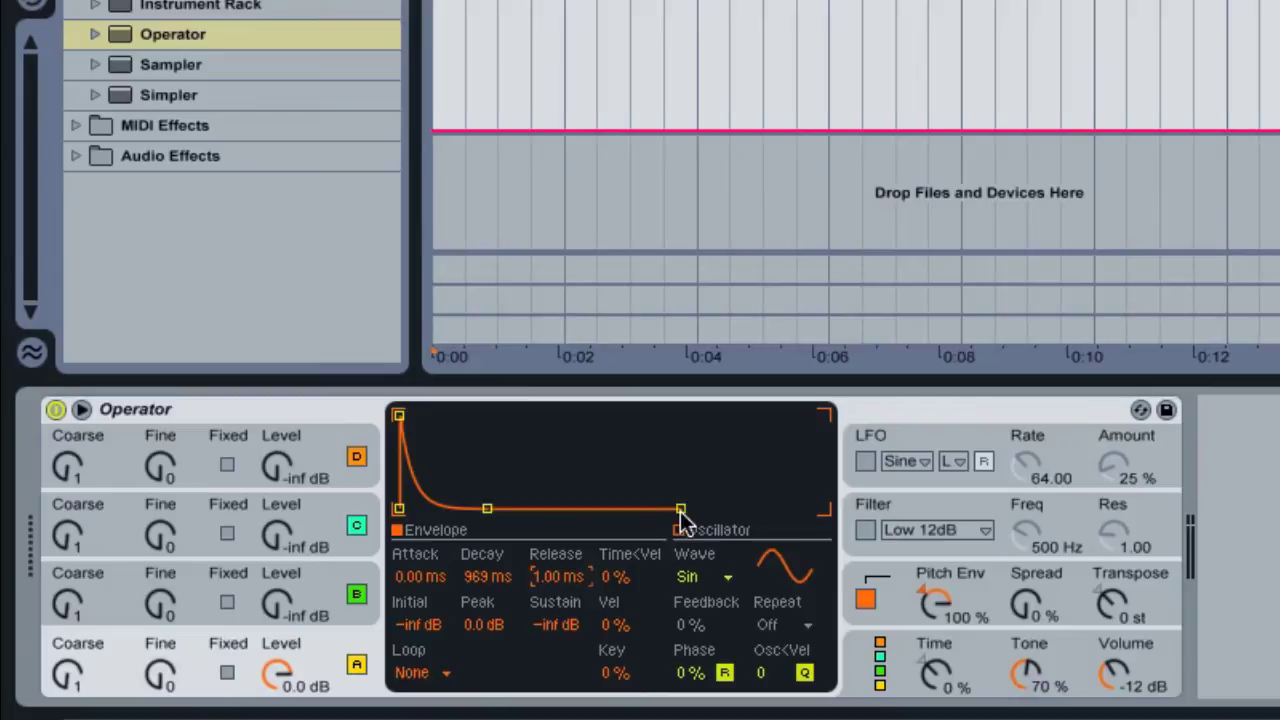
left_click_drag(680, 509, 717, 509)
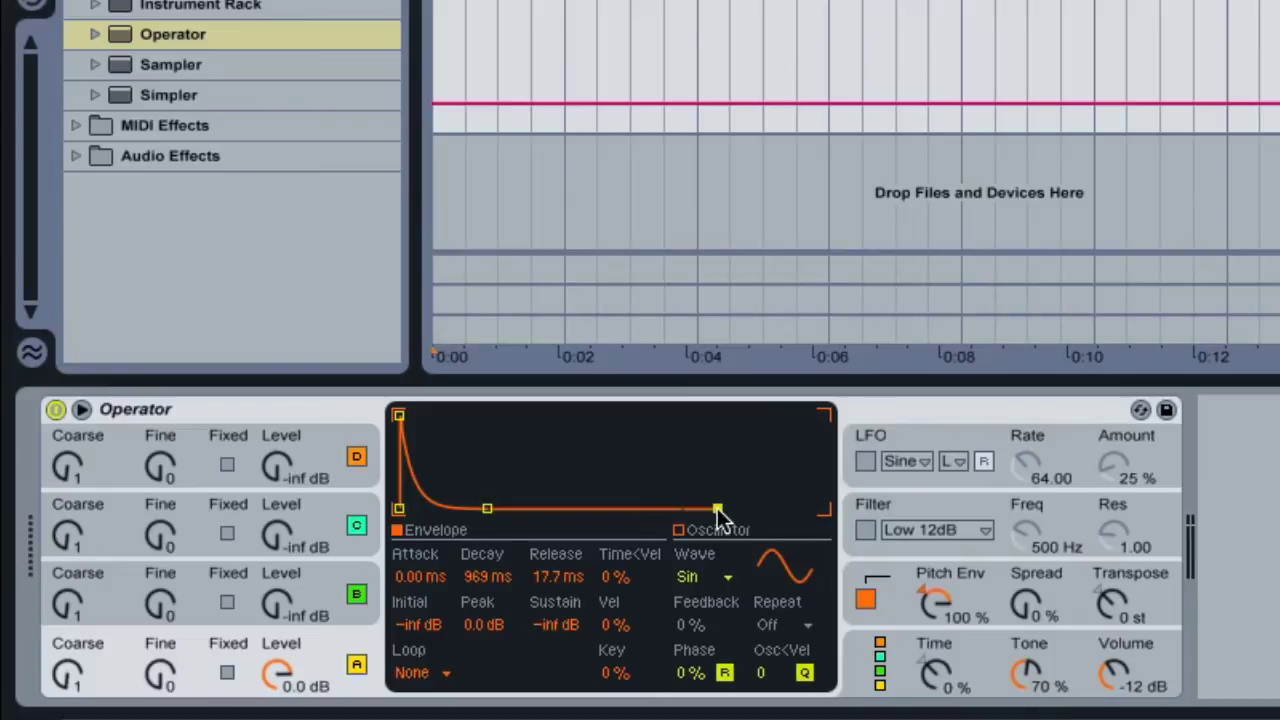
left_click_drag(718, 511, 762, 511)
left_click_drag(488, 511, 500, 514)
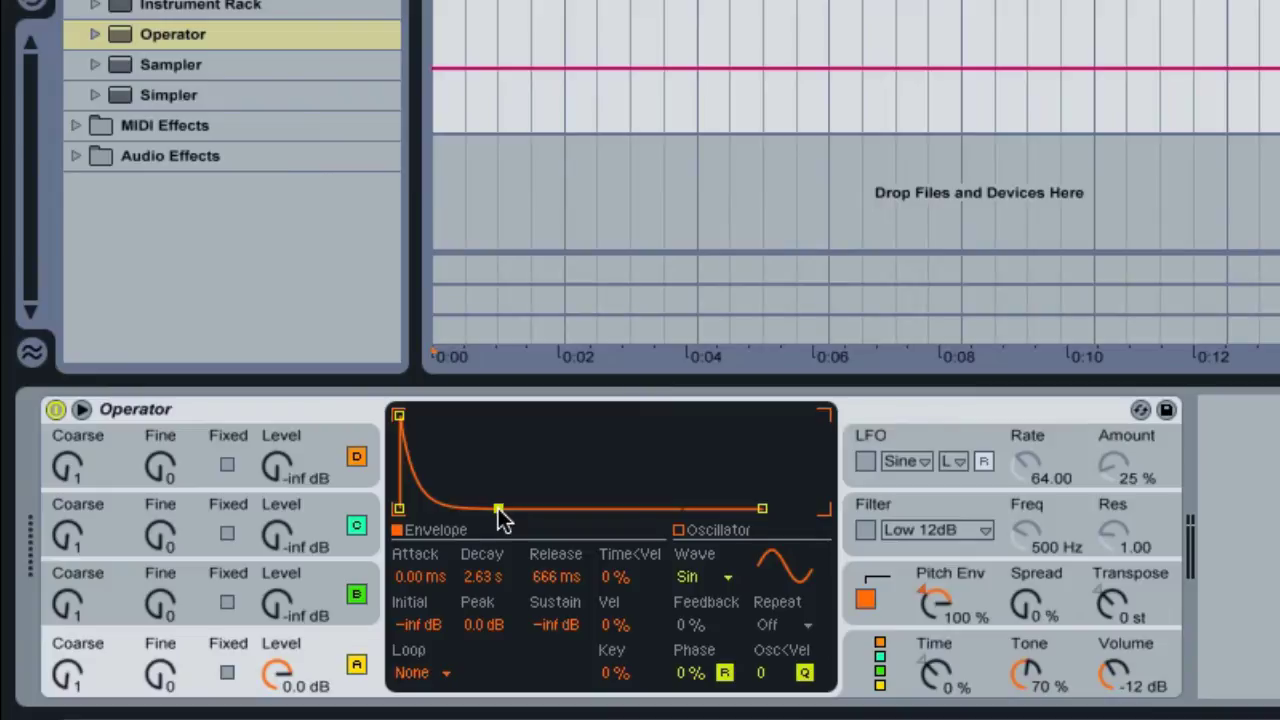
left_click(940, 592)
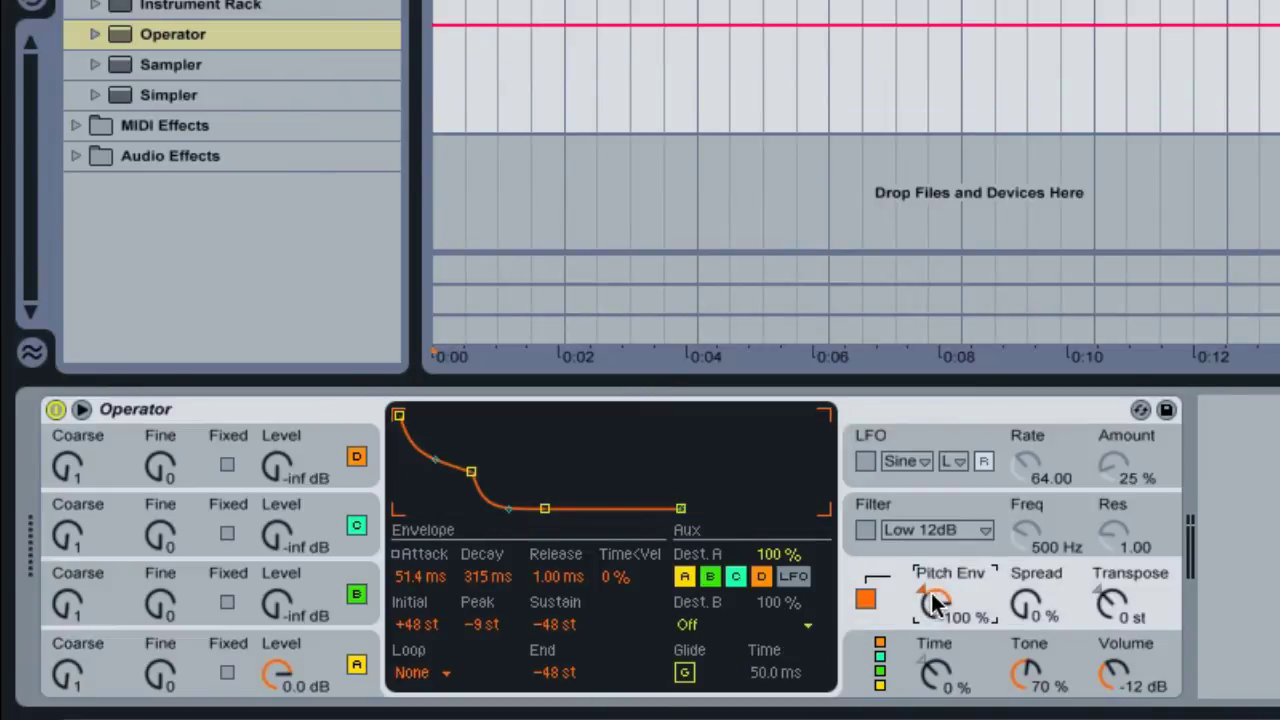
- Try a 50% pitch envelope amount, then return it to 100%
left_click_drag(932, 600, 932, 606)
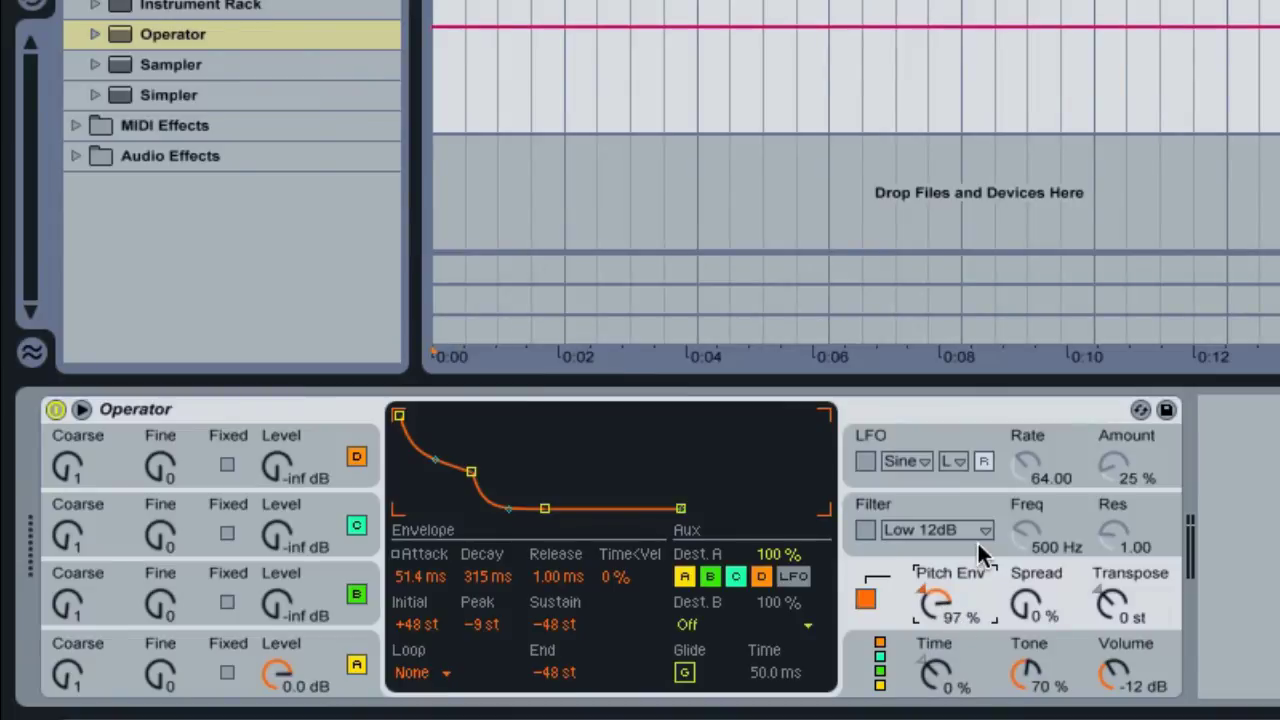
type("50")
key("Return")
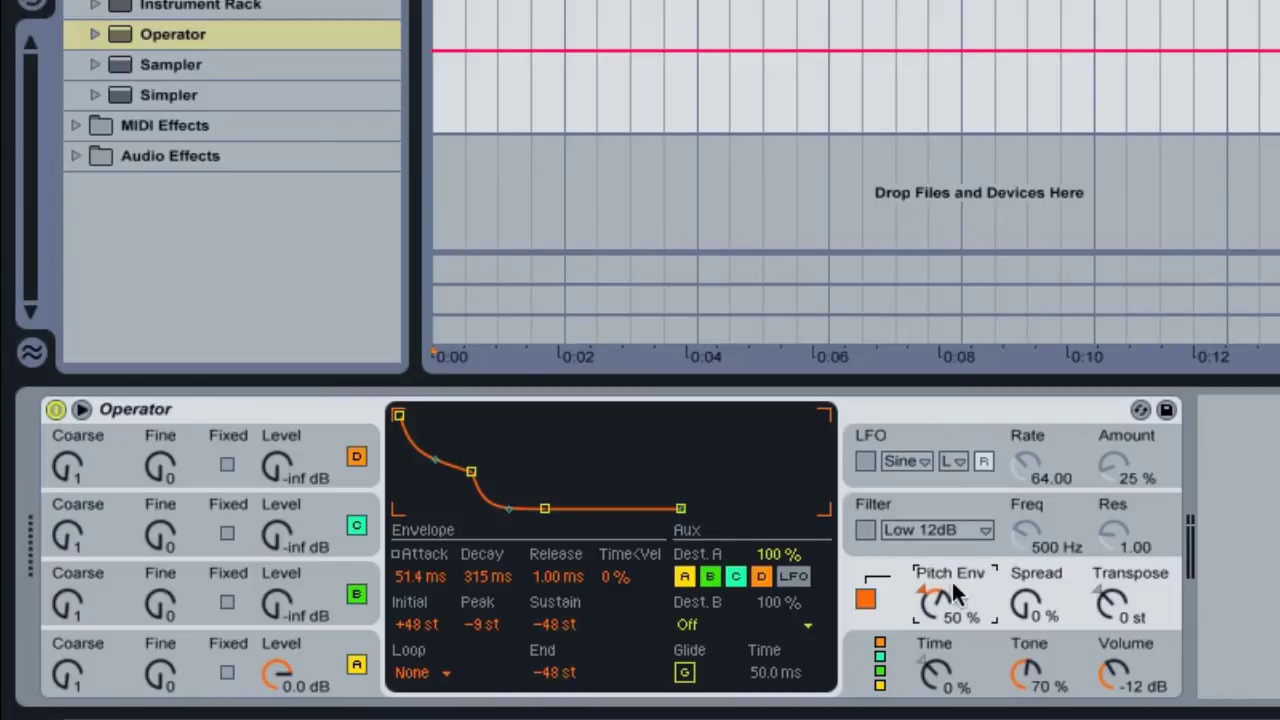
left_click_drag(940, 615, 940, 572)
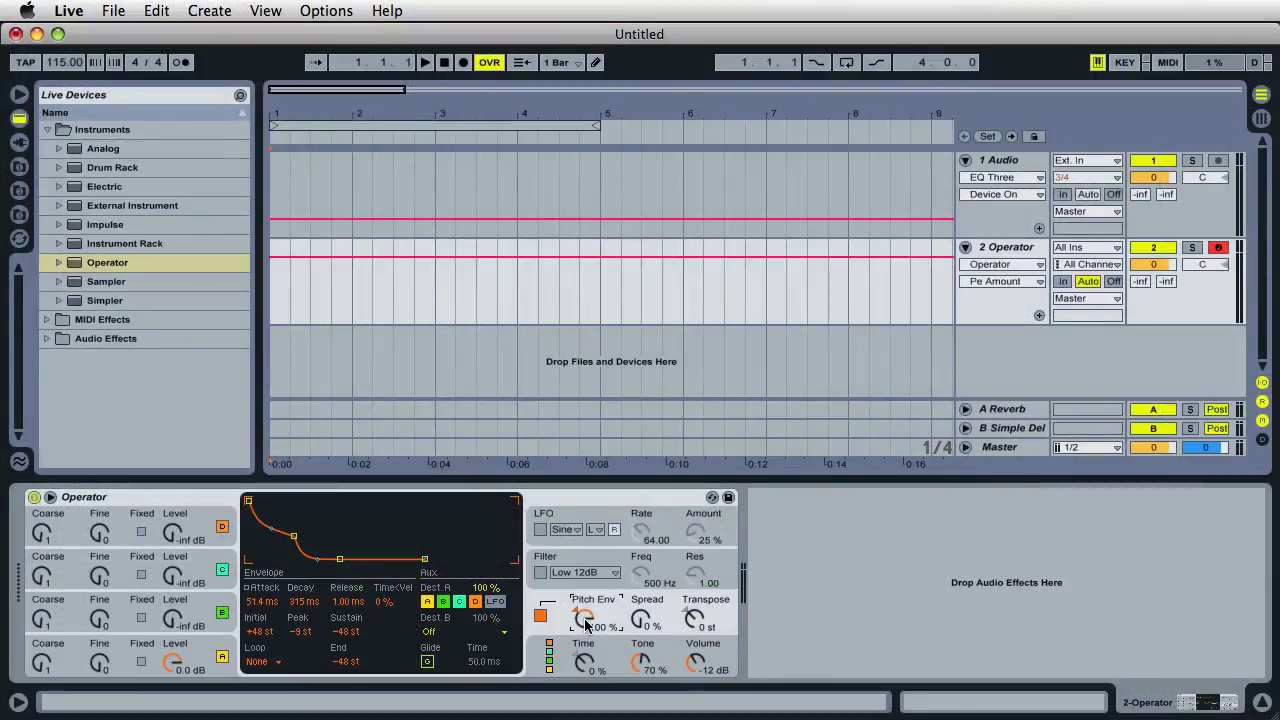
- Drag Filter Delay from Audio Effects into the chain right after Operator
left_click(47, 131)
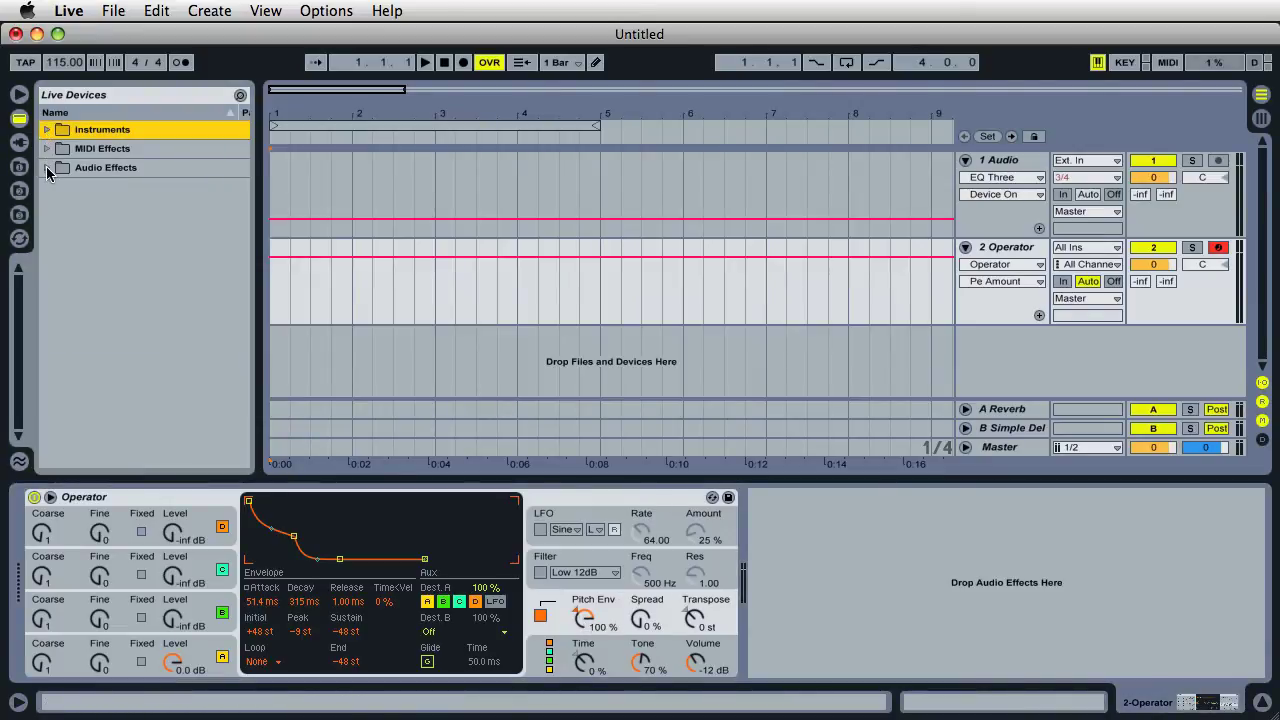
left_click(46, 167)
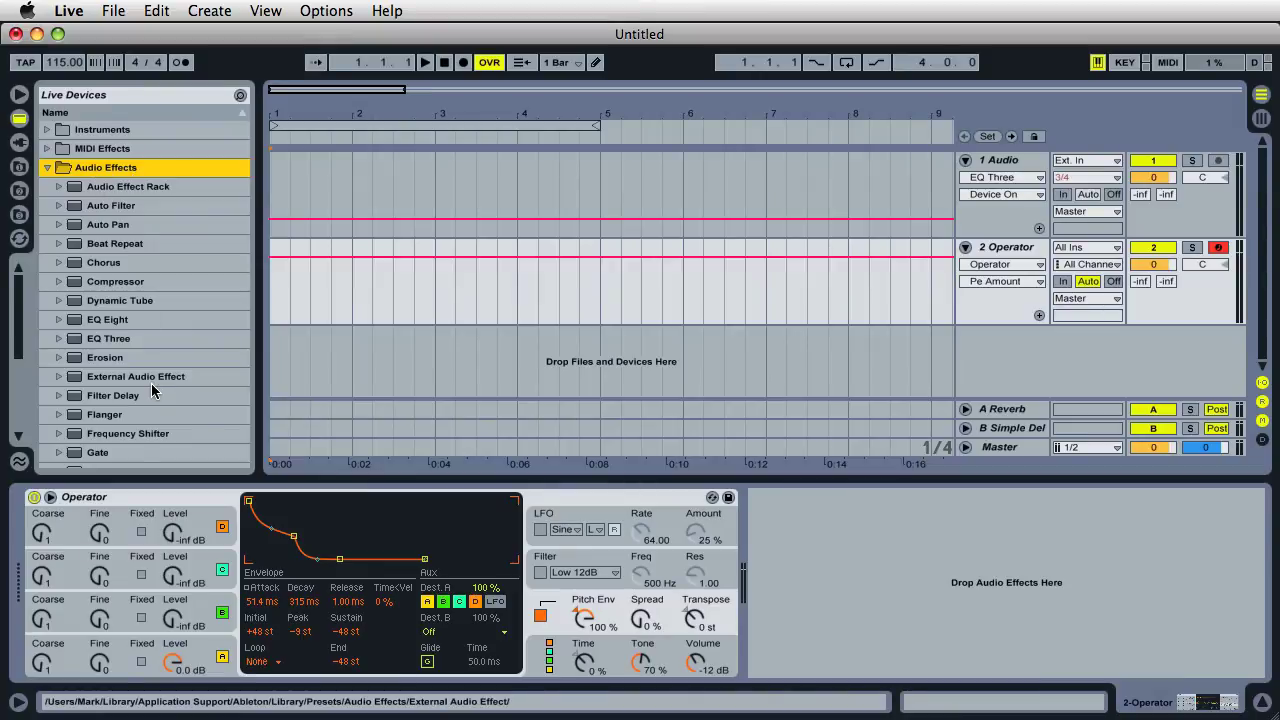
left_click(76, 397)
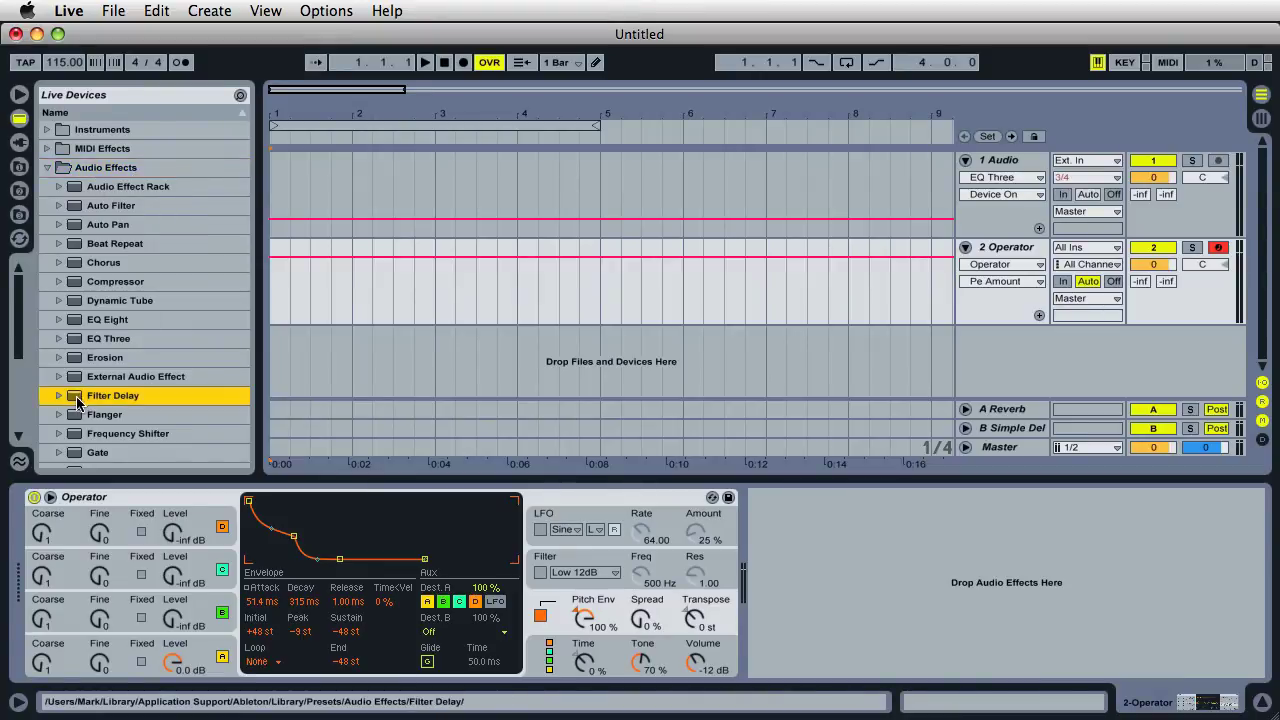
left_click_drag(76, 403, 789, 517)
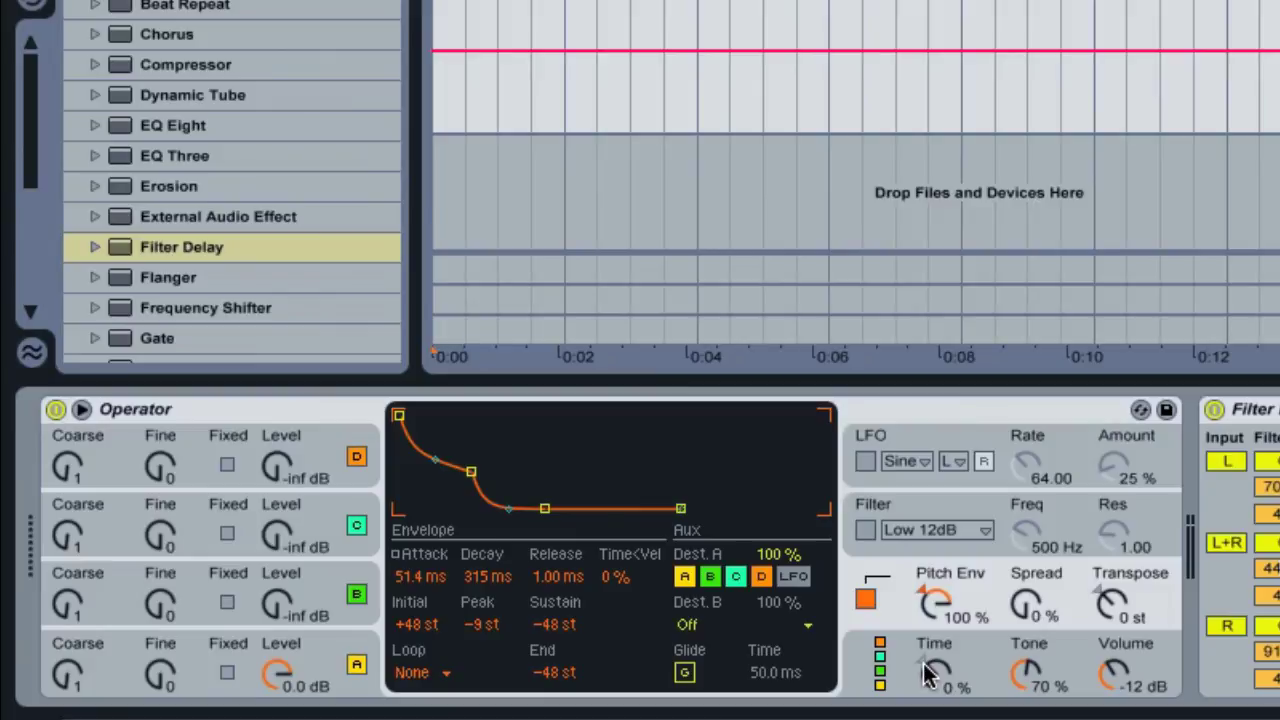
- Sweep Operator's global Time between -73% and 100%, finally leaving it at 19%
left_click_drag(926, 676, 926, 588)
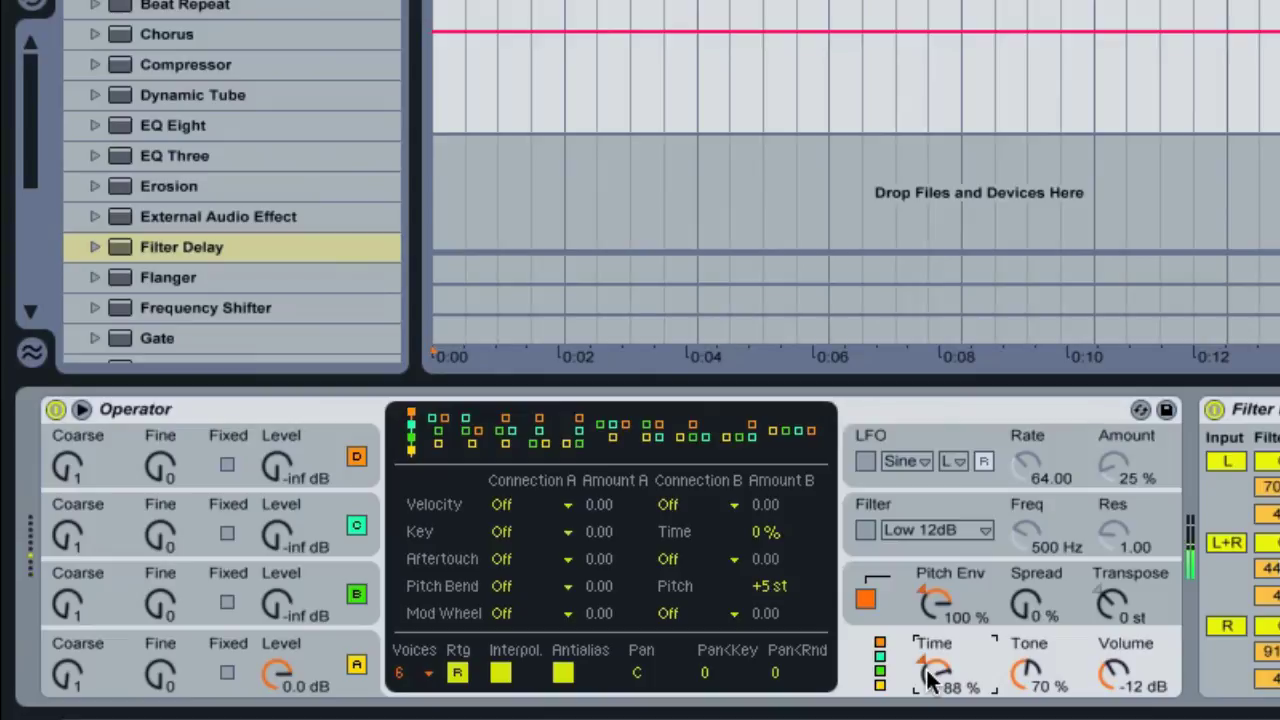
mouse_move(930, 680)
left_mouse_down()
mouse_move(930, 652)
mouse_move(934, 719)
mouse_move(930, 680)
left_mouse_up()
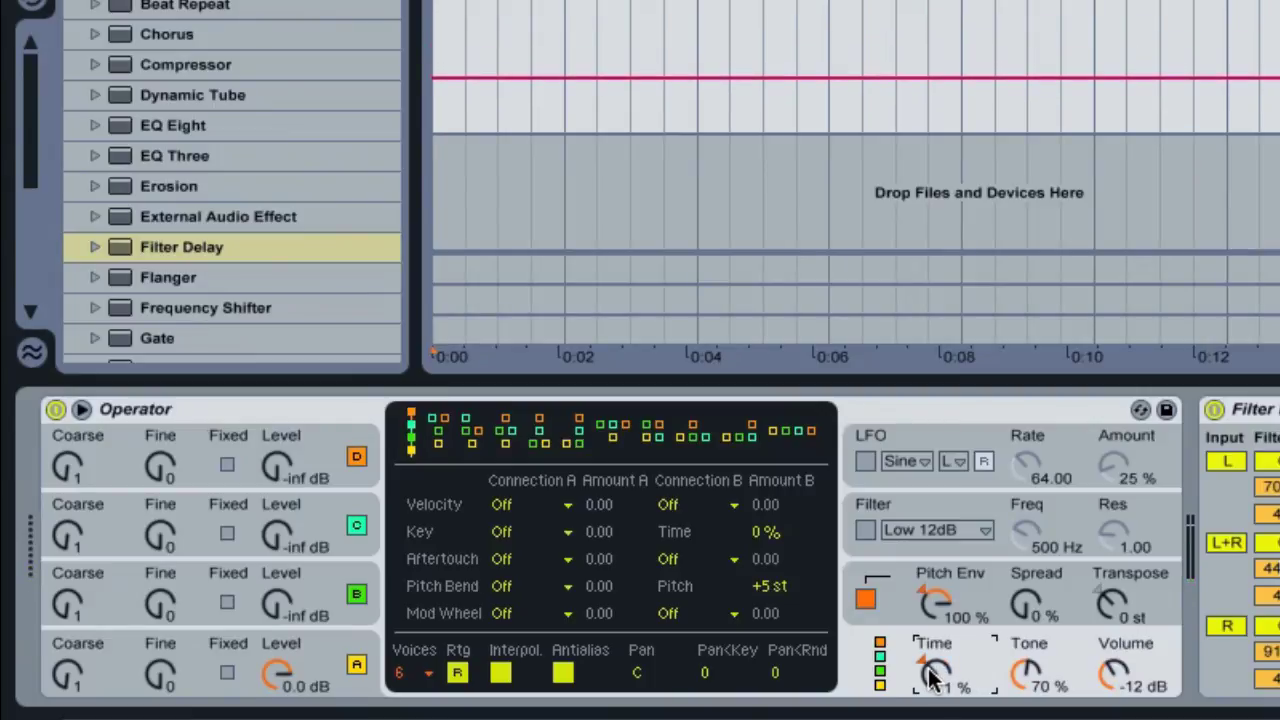
left_click_drag(930, 680, 930, 709)
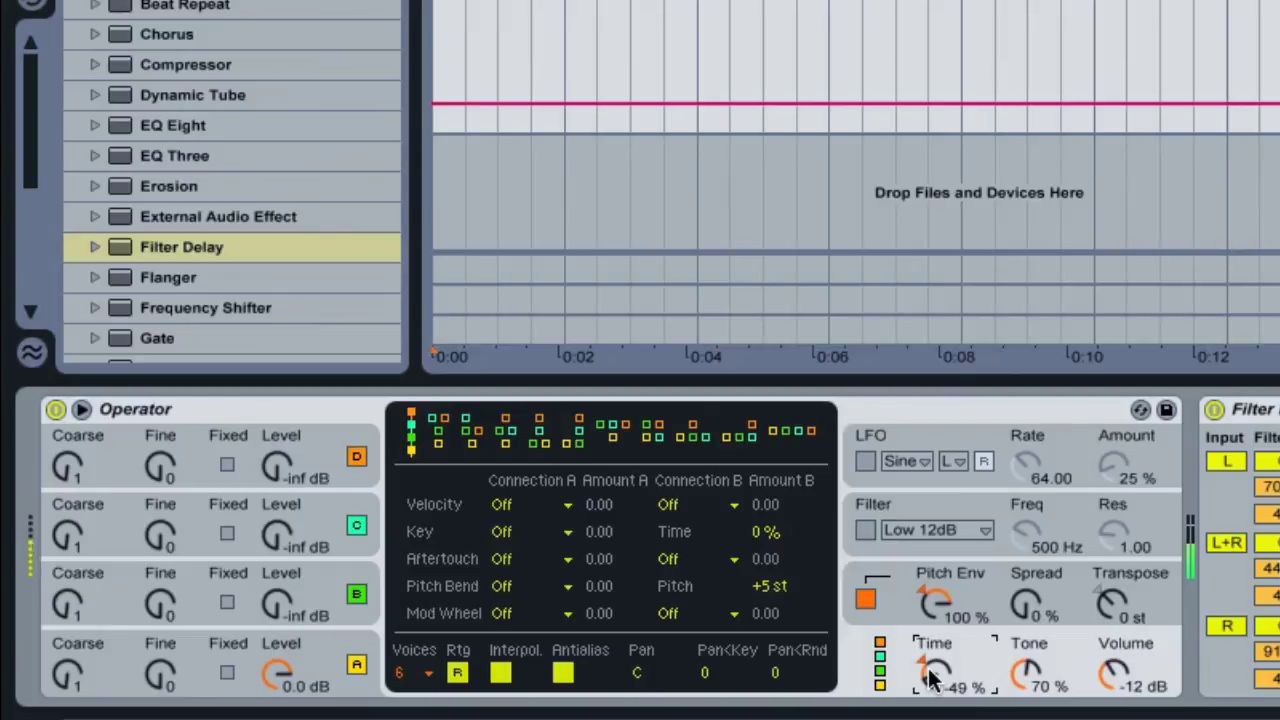
scroll(930, 679, "down", 8)
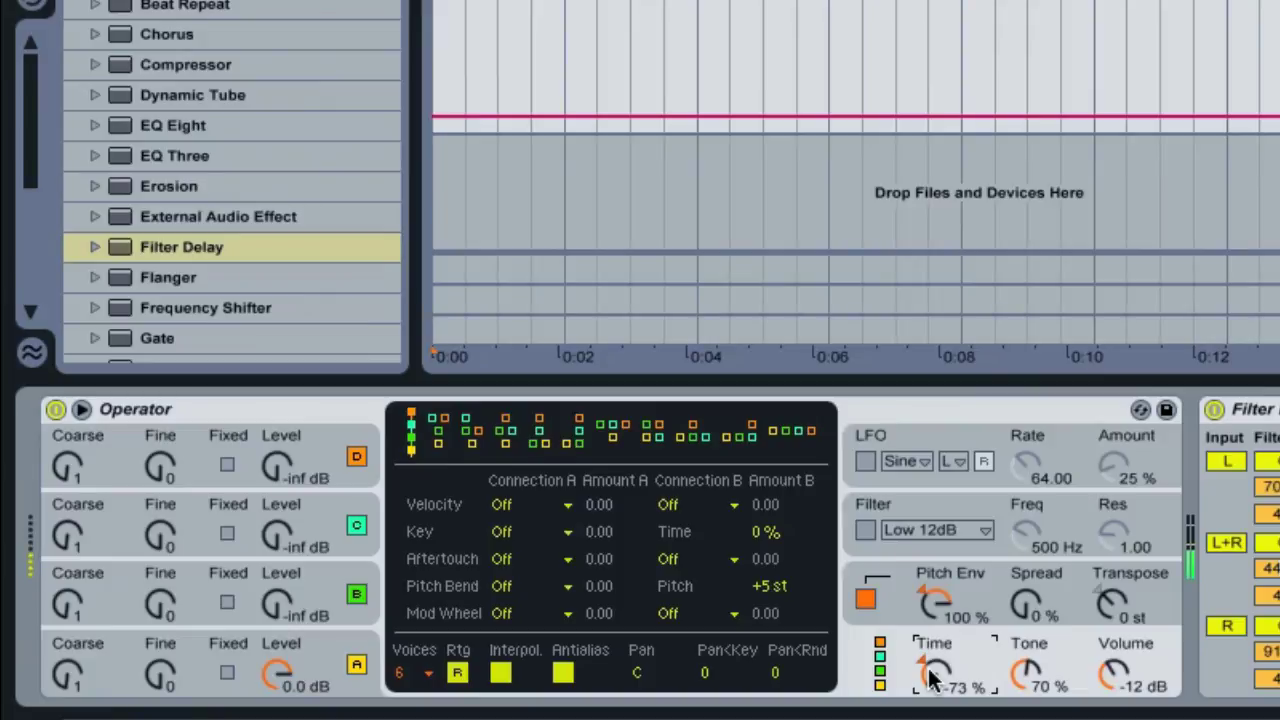
left_click_drag(930, 679, 930, 580)
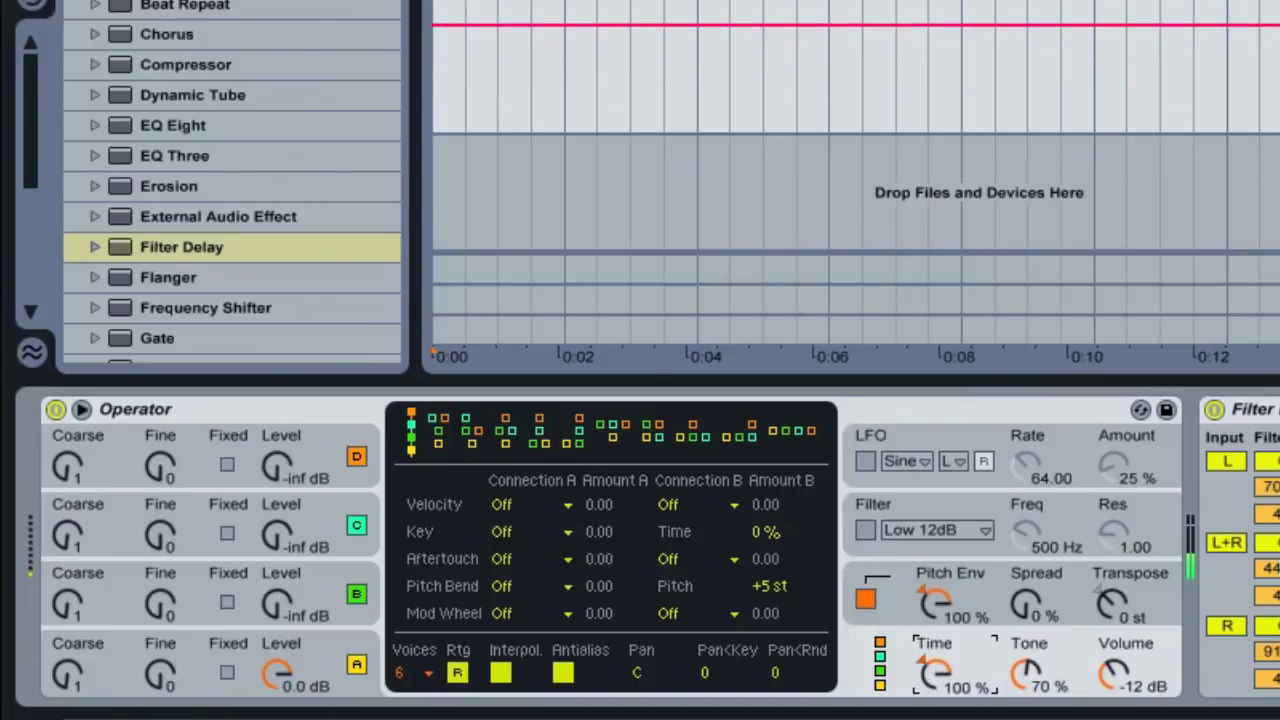
left_click_drag(935, 675, 935, 715)
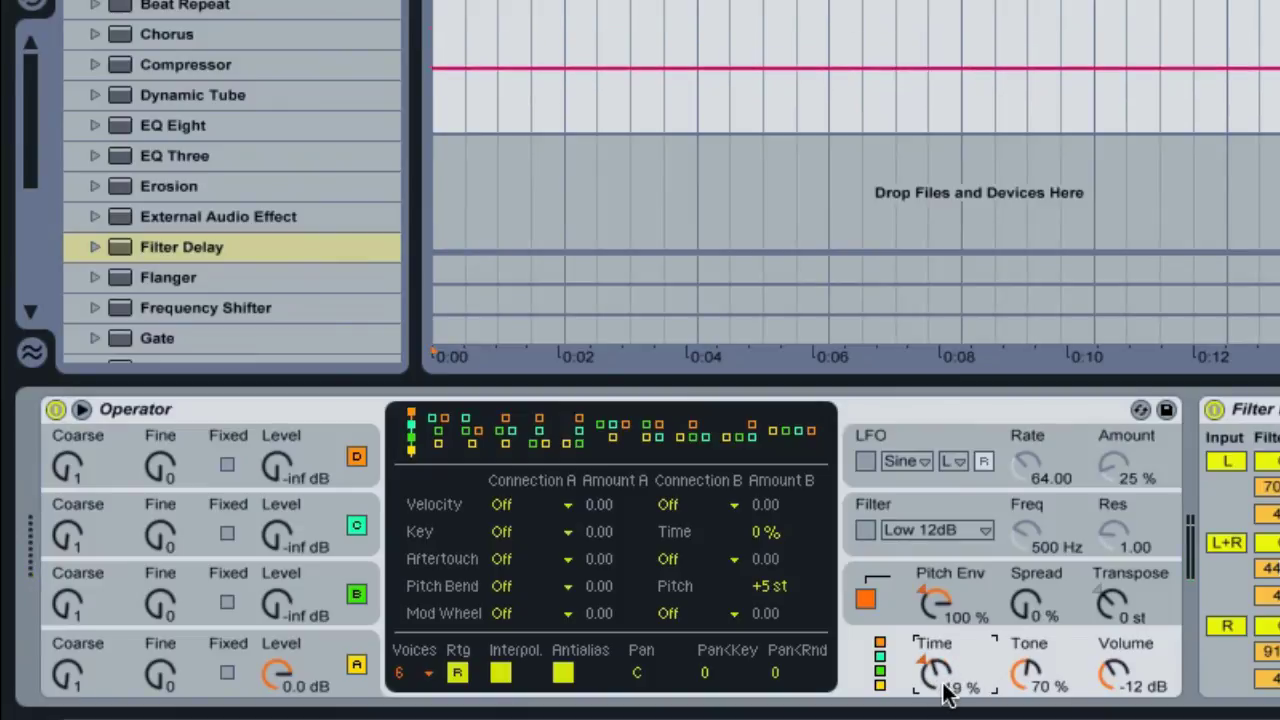